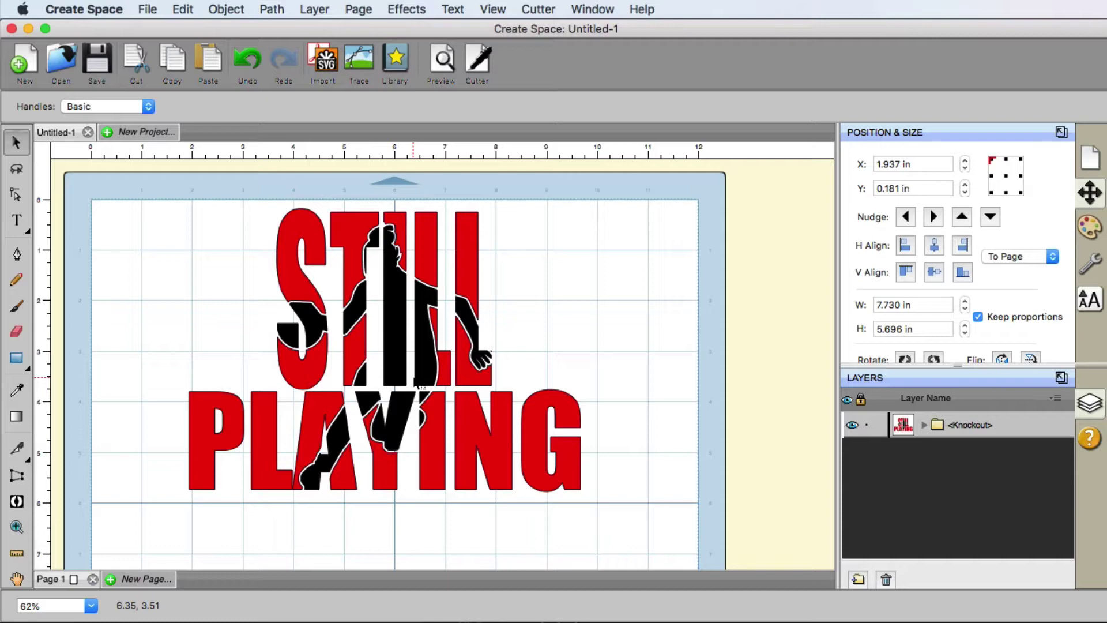
# - Clear the selection and add a blank page, keeping the default name Page 3
pyautogui.click(118, 580)
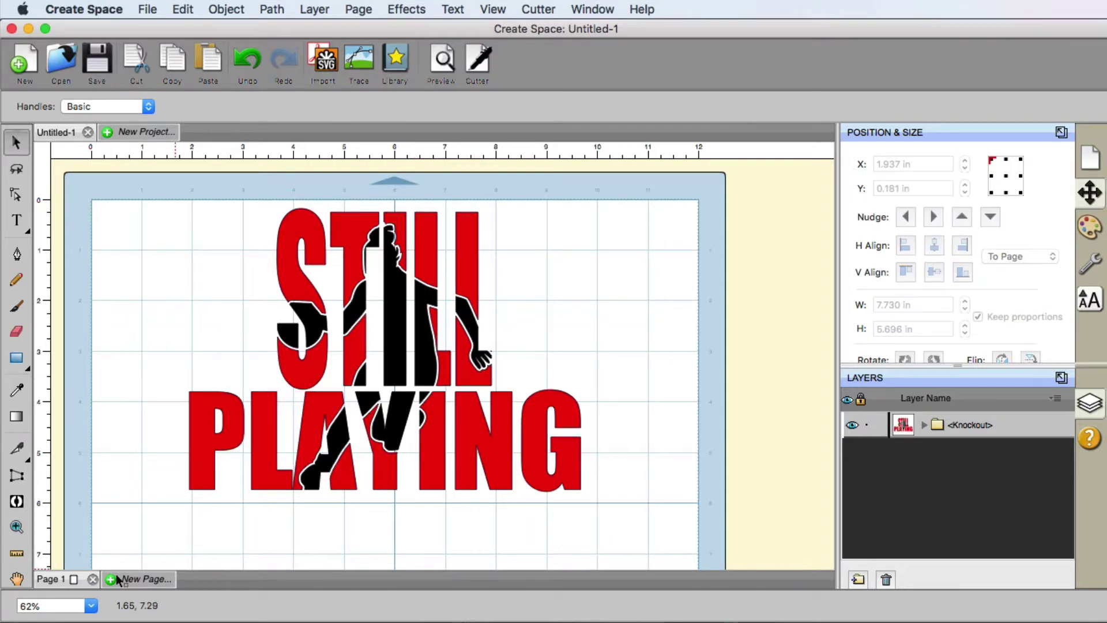
pyautogui.click(118, 580)
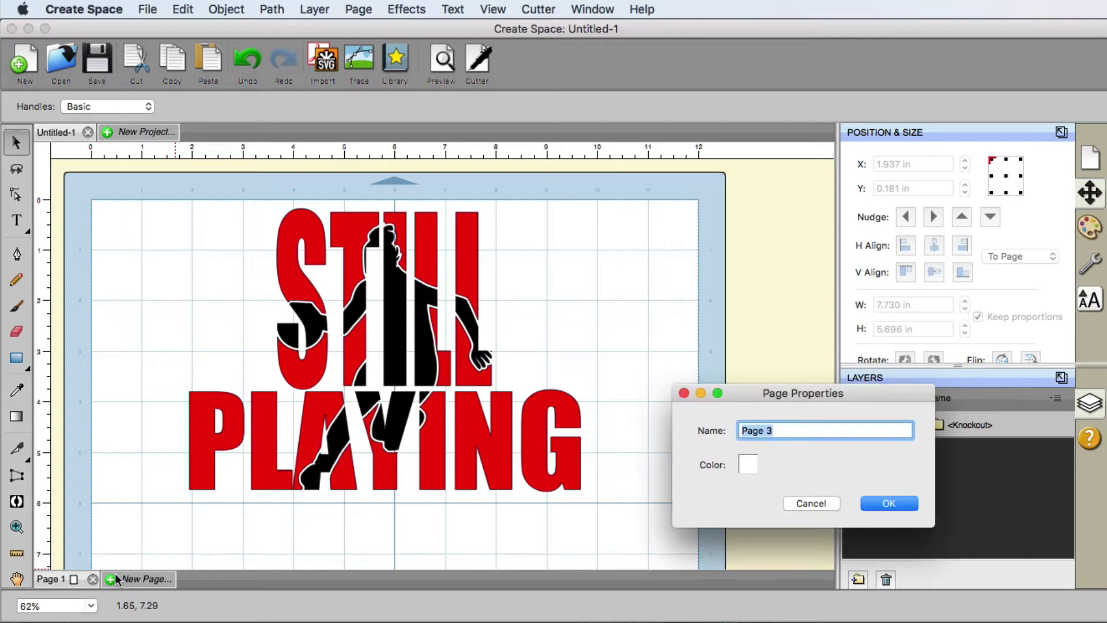
pyautogui.click(891, 504)
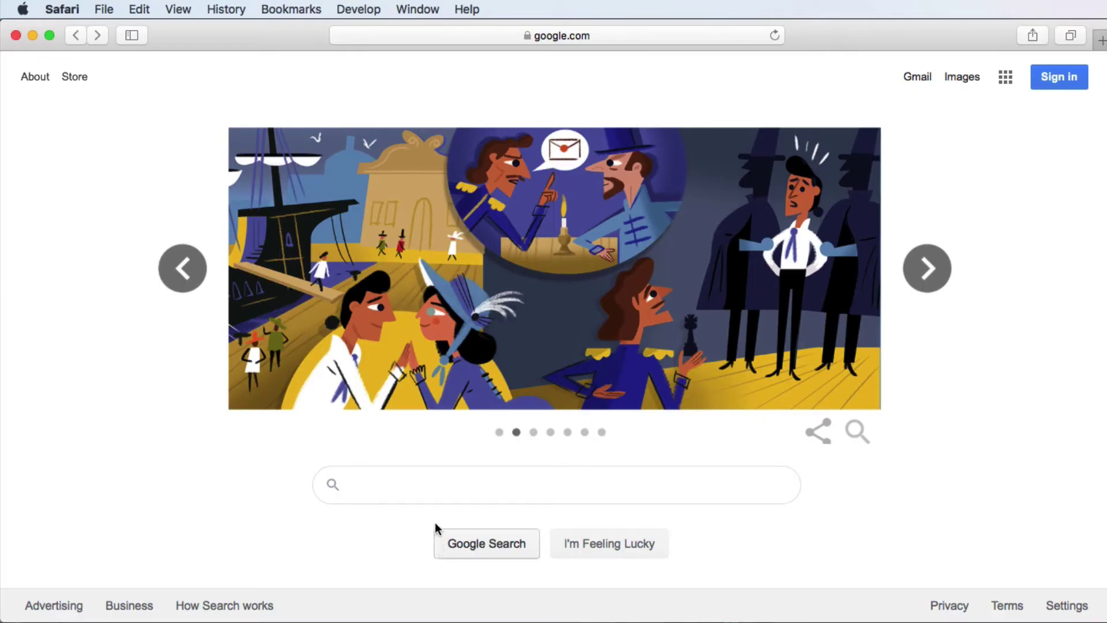
# - Search Google for 'silhouette basketball player'
pyautogui.click(436, 494)
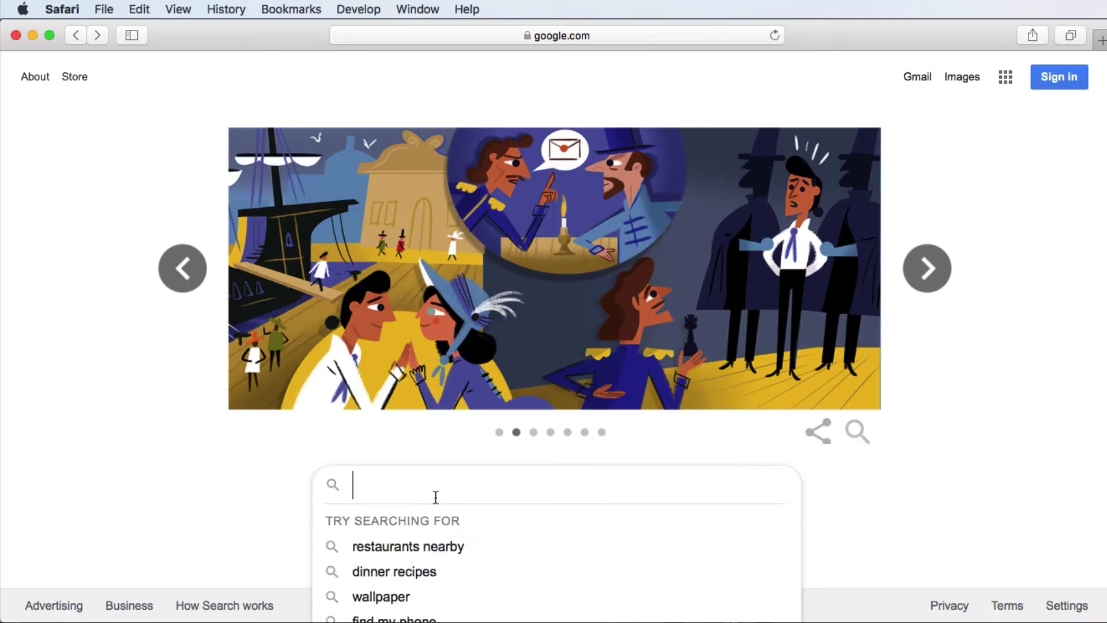
pyautogui.write('silh')
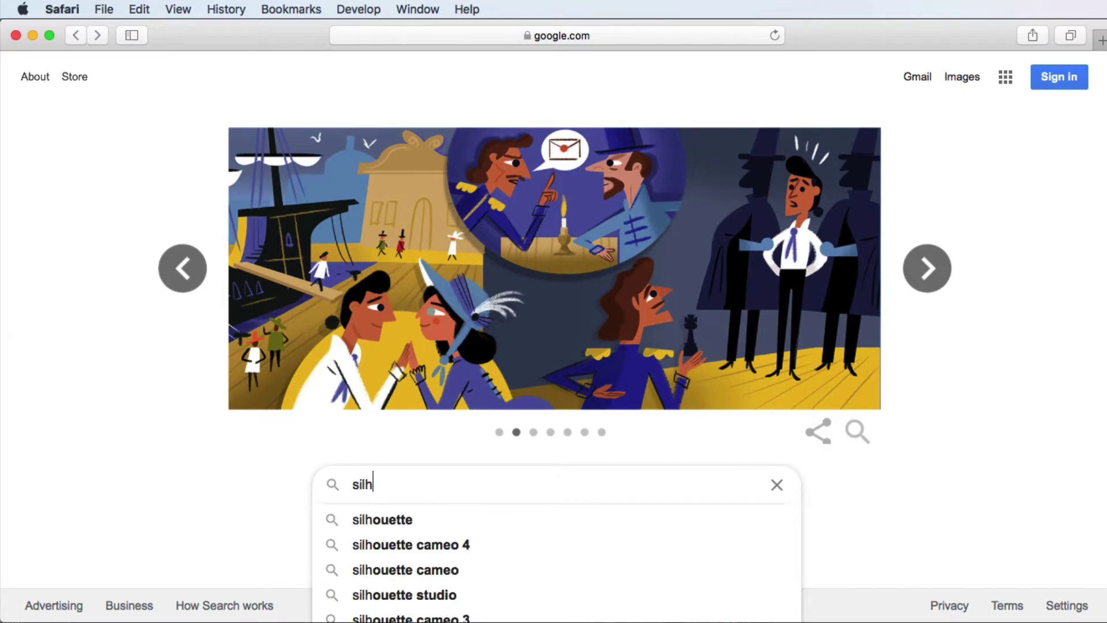
pyautogui.press('BackSpace')
pyautogui.write('houette')
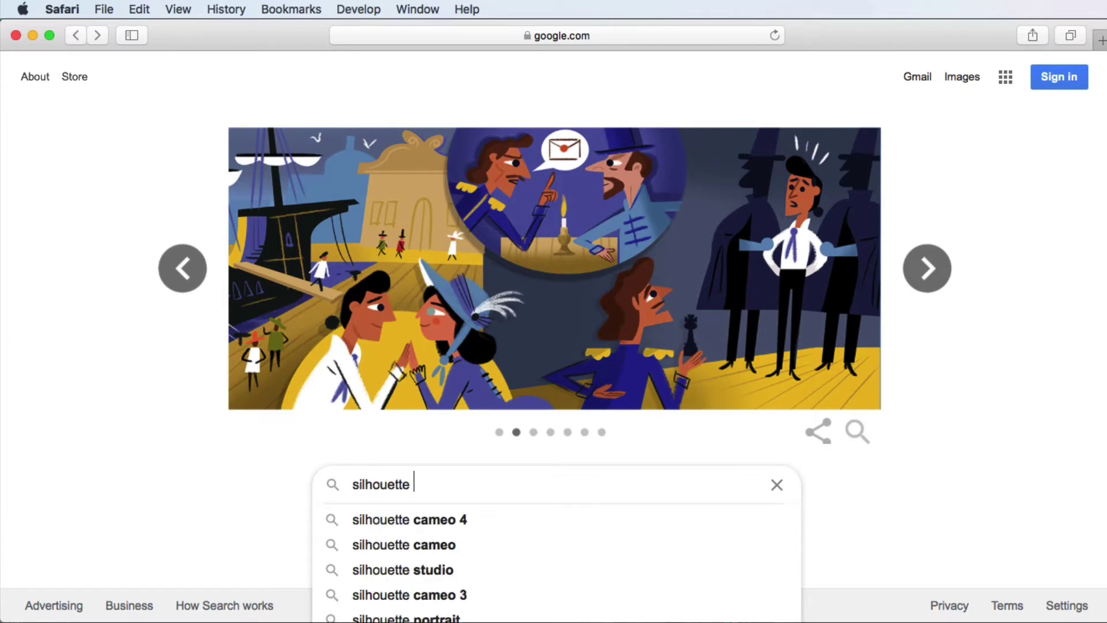
pyautogui.write(' basketball player')
pyautogui.press('Return')
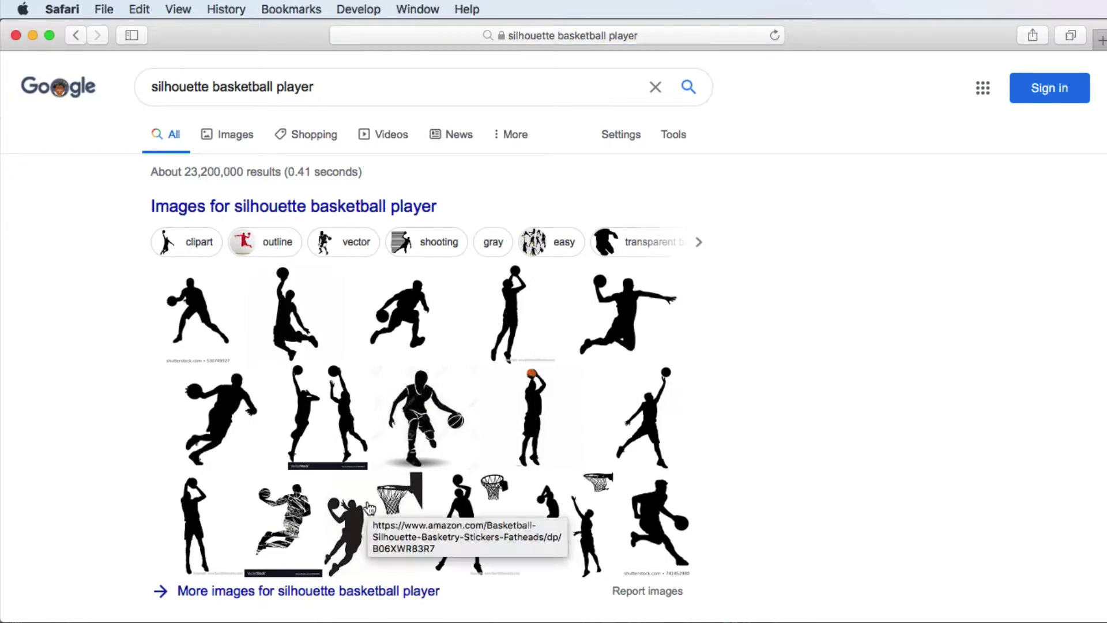
# - Switch to Images and filter results to Color: Transparent
pyautogui.click(312, 206)
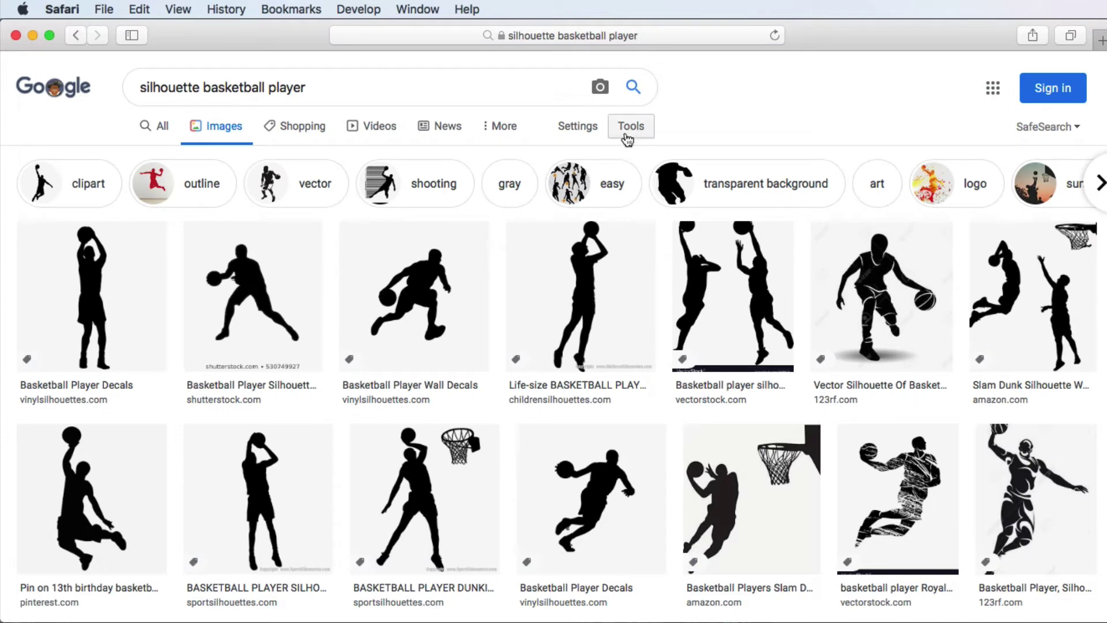
pyautogui.click(630, 128)
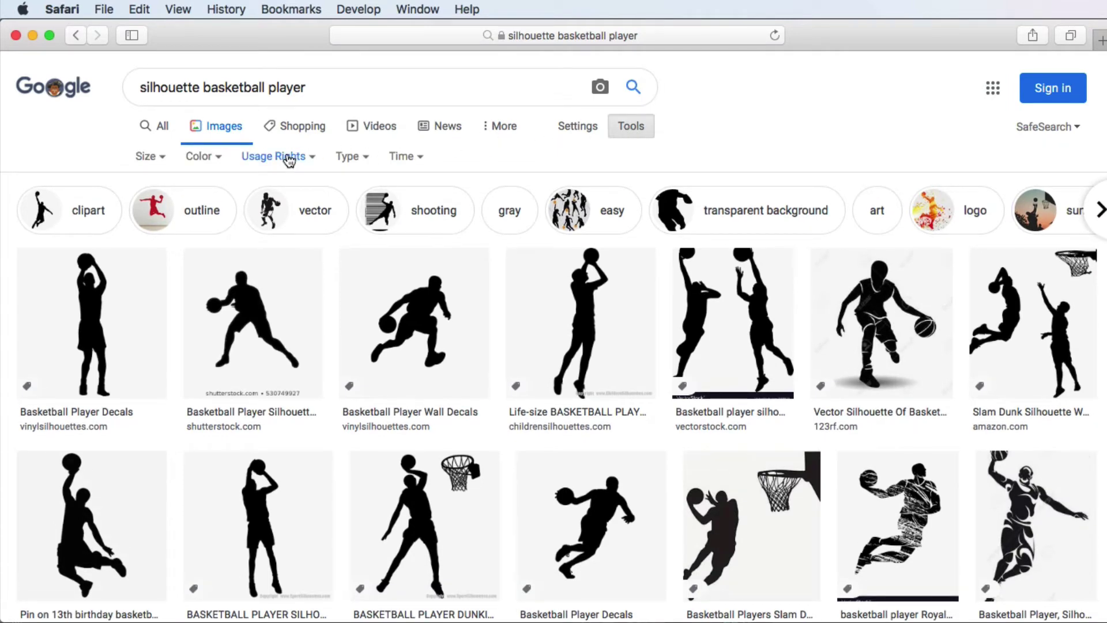
pyautogui.click(219, 163)
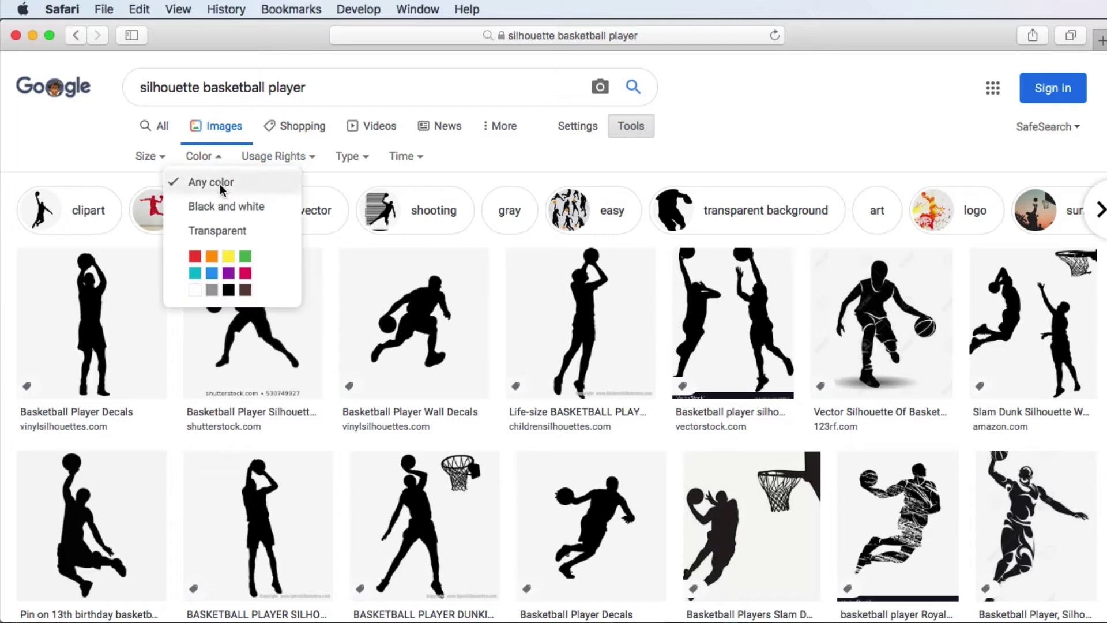
pyautogui.click(219, 230)
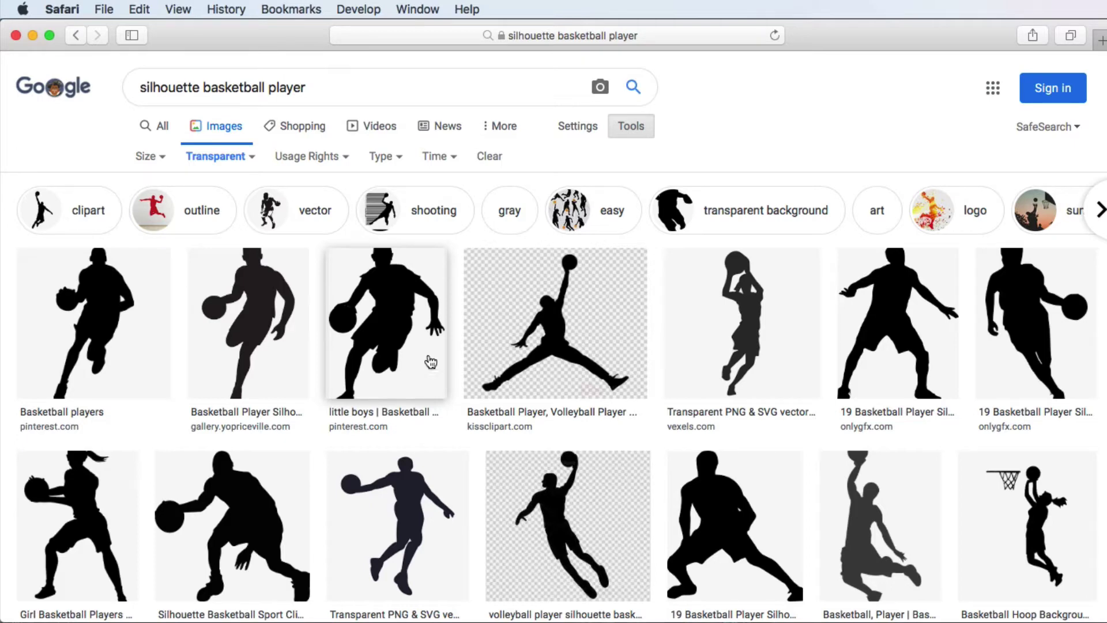
# - Scroll the results and open the dunking player silhouette preview
pyautogui.scroll(-2, 721, 362)
pyautogui.scroll(-5, 721, 362)
pyautogui.scroll(-5, 686, 360)
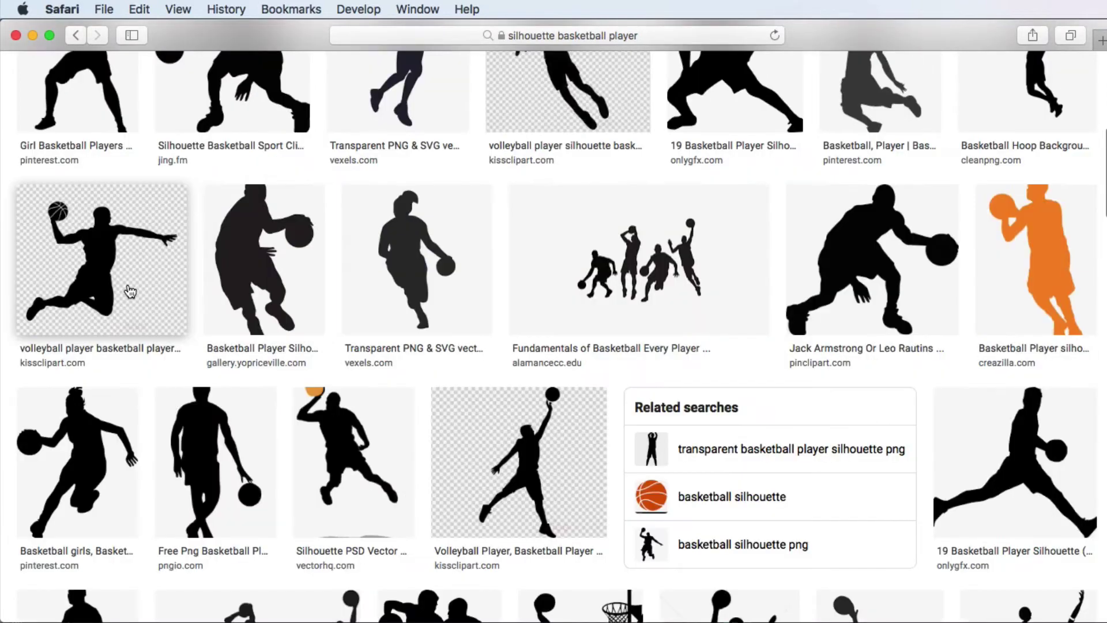
pyautogui.click(137, 279)
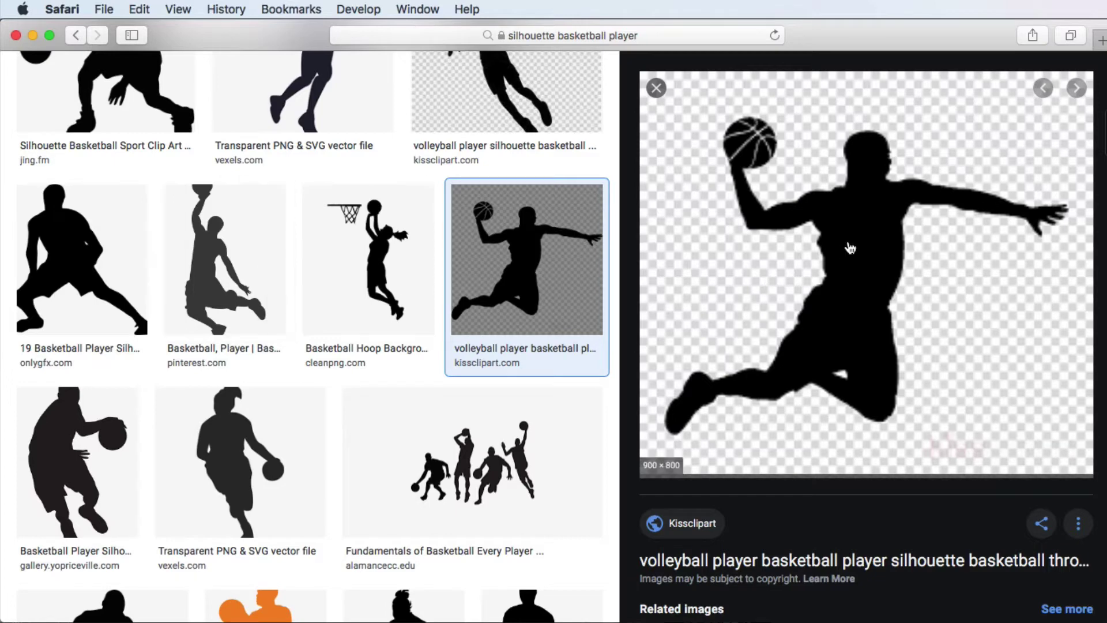
# - Bring up Save Image As for the preview, then cancel it
pyautogui.rightClick(850, 248)
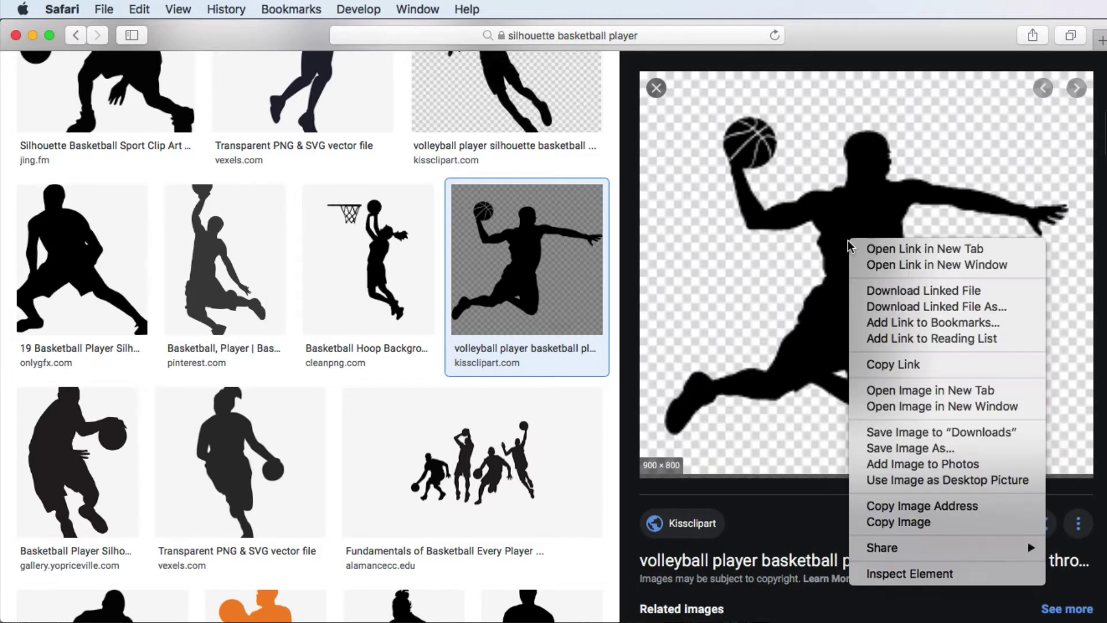
pyautogui.click(904, 449)
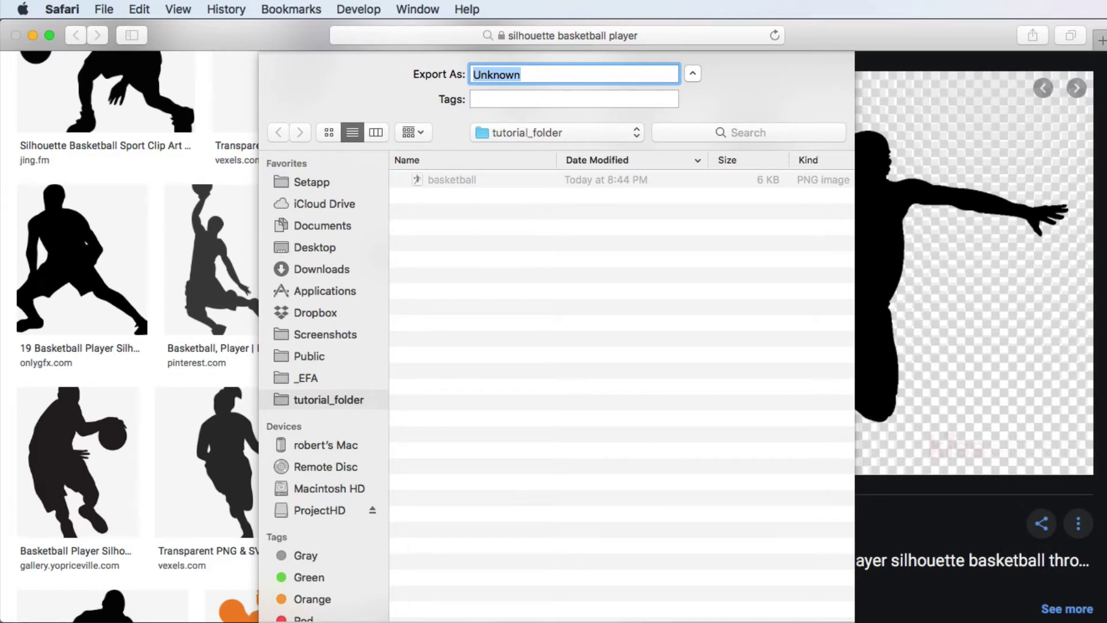
pyautogui.press('Escape')
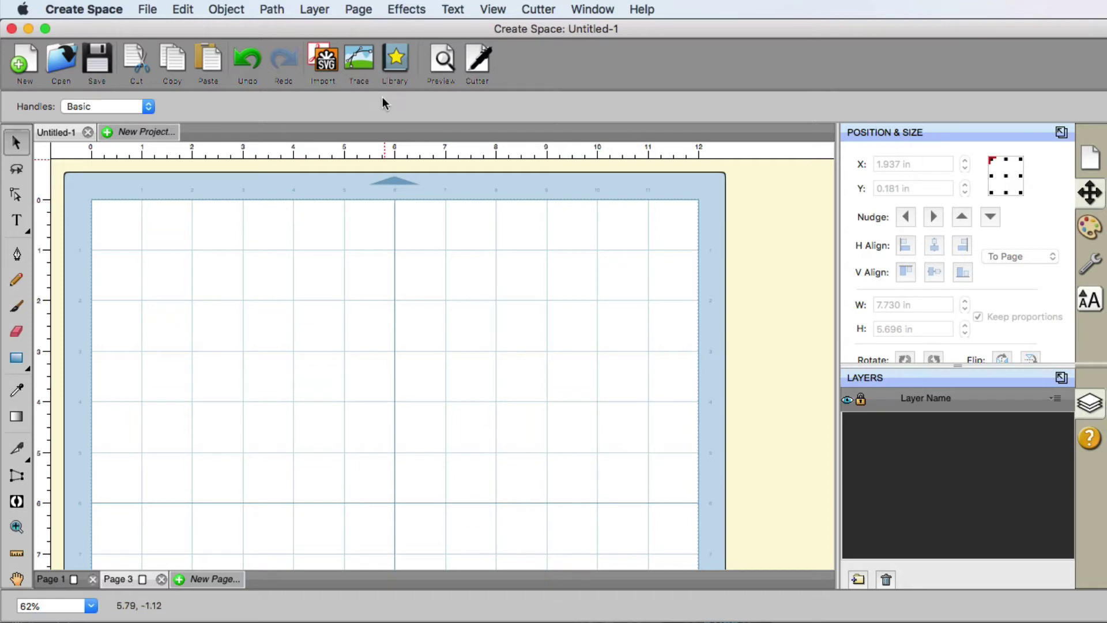
# - Load basketball.png into the Trace Image dialog for tracing
pyautogui.click(361, 60)
pyautogui.moveTo(600, 171); pyautogui.dragTo(468, 35)
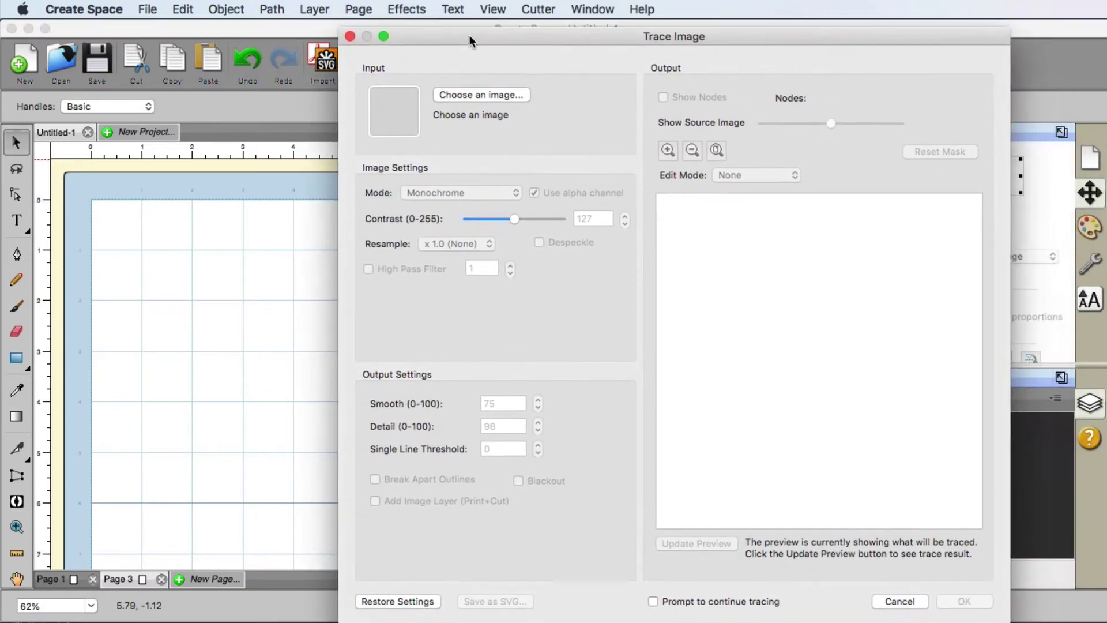
pyautogui.click(463, 96)
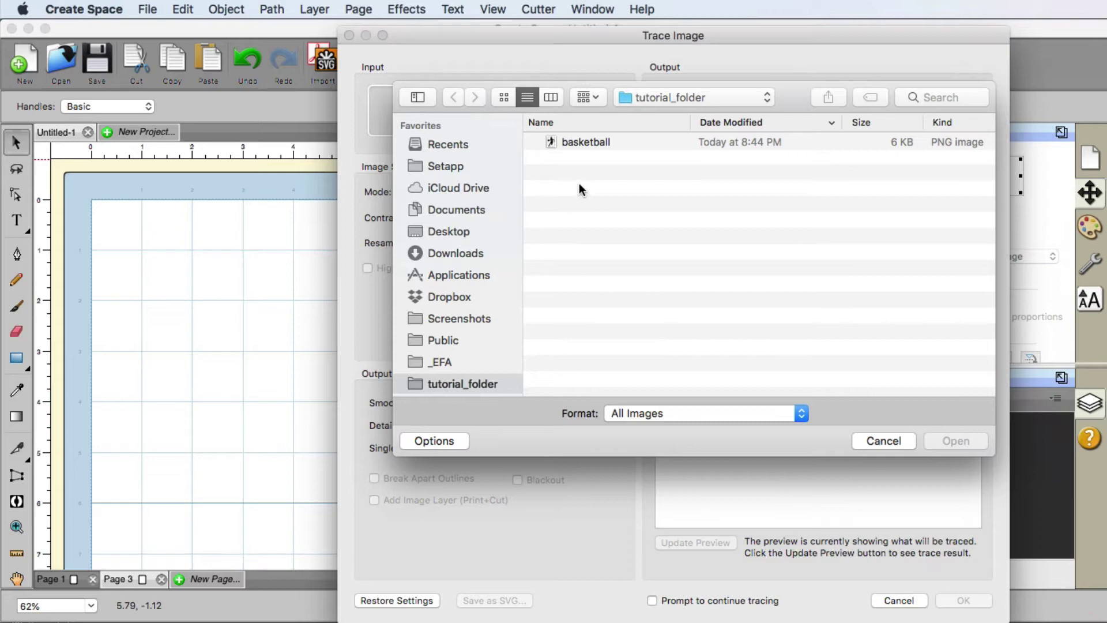
pyautogui.click(579, 141)
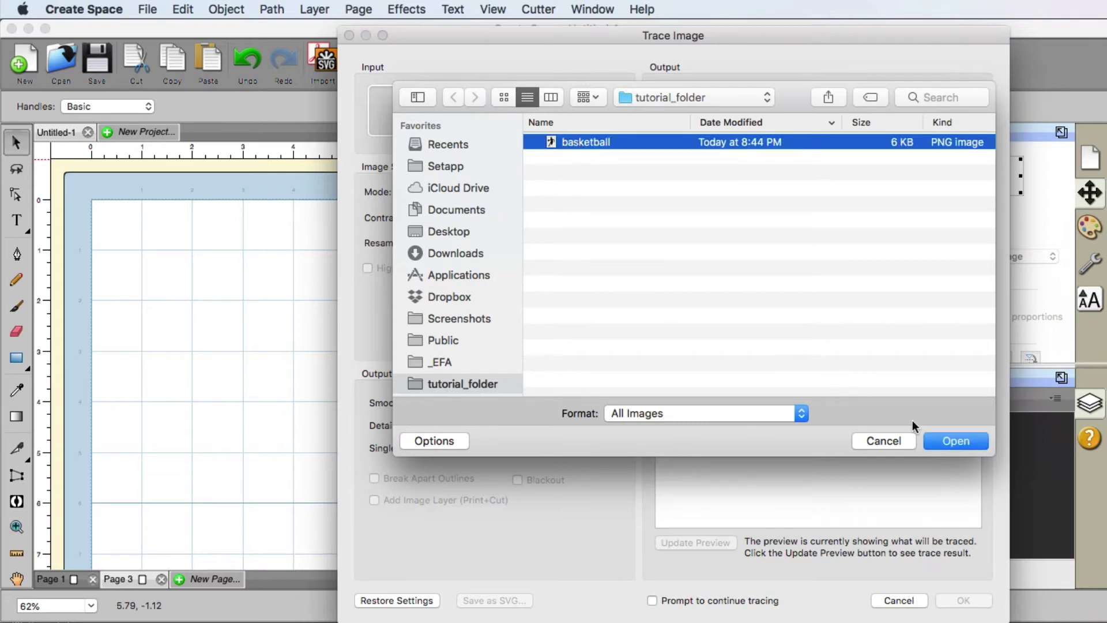
pyautogui.click(969, 445)
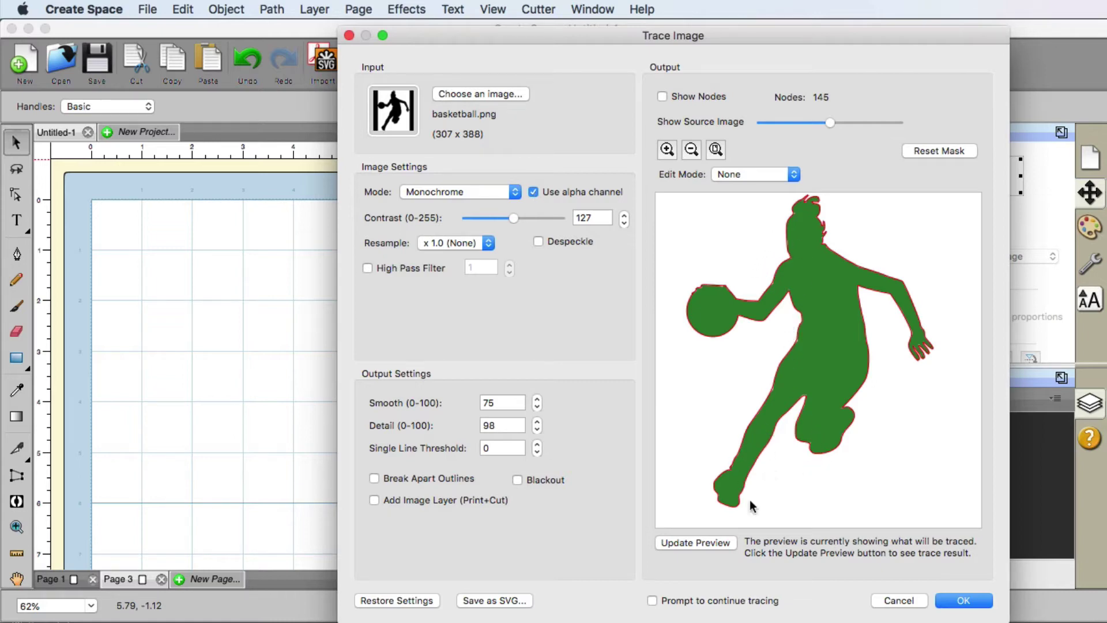
# - Place the traced silhouette and drag it to about X 4.006 in, Y 1.208 in
pyautogui.click(965, 600)
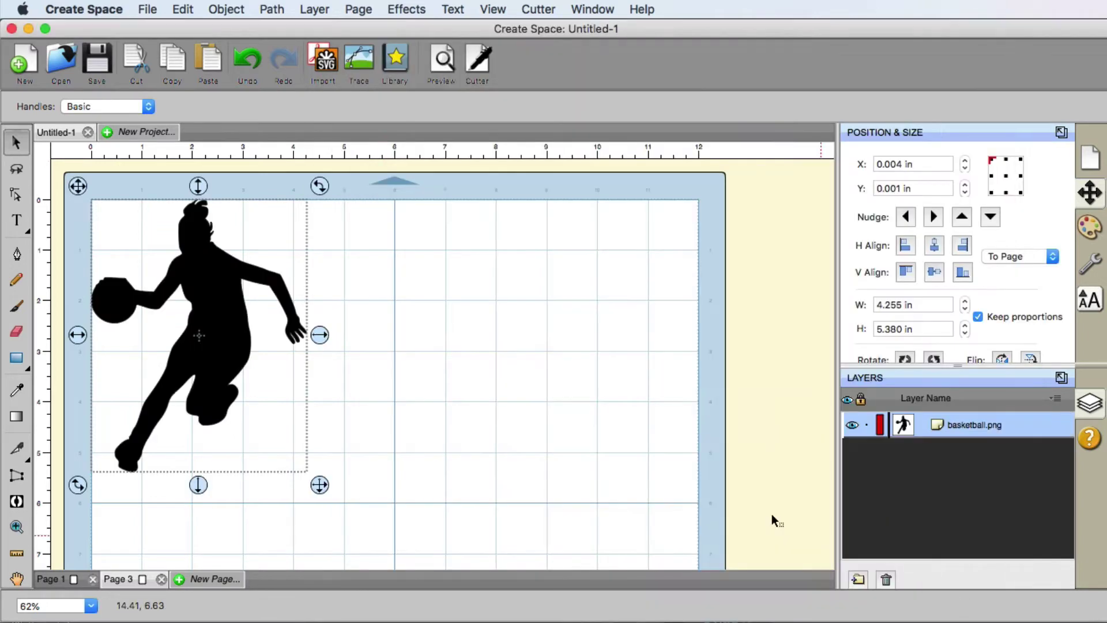
pyautogui.moveTo(246, 287)
pyautogui.mouseDown()
pyautogui.moveTo(423, 340)
pyautogui.moveTo(427, 358)
pyautogui.mouseUp()
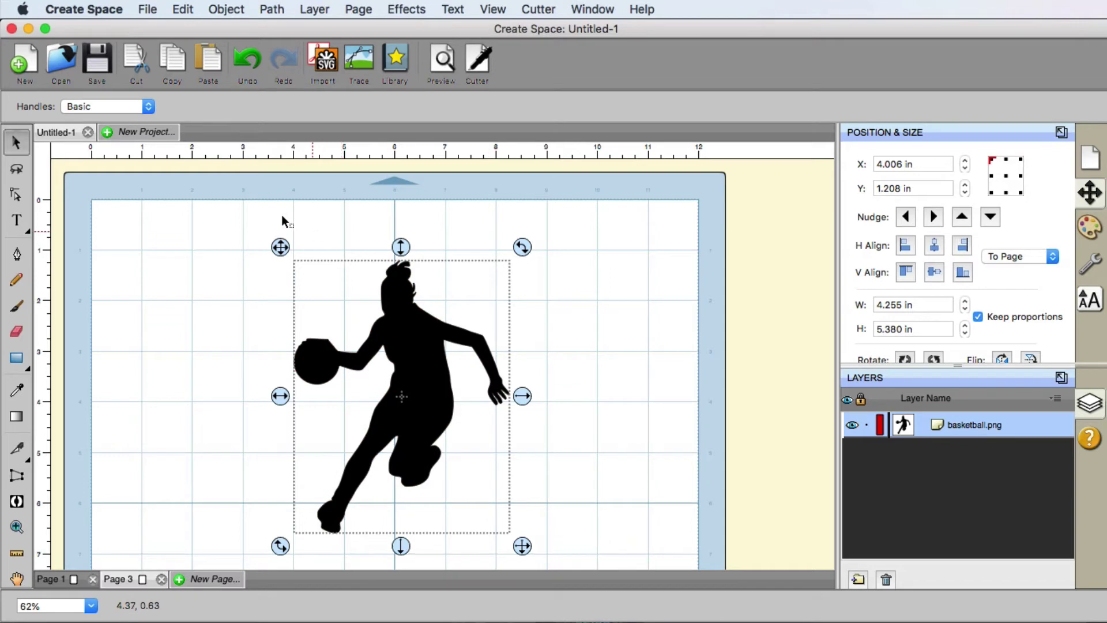
# - Start a text object on the page and choose Impact as its font
pyautogui.click(17, 221)
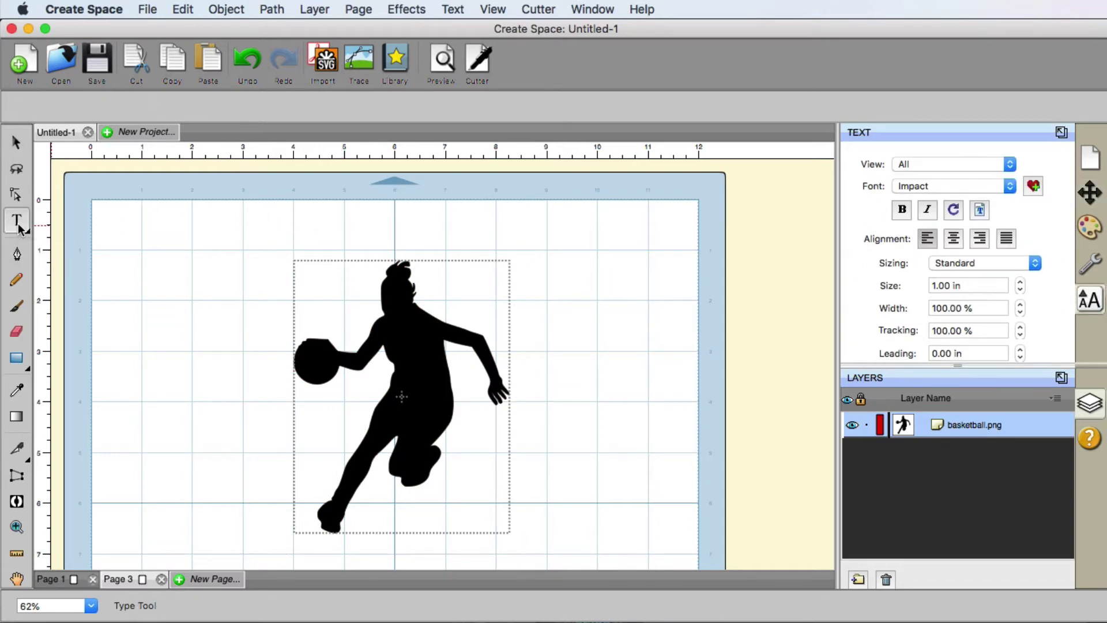
pyautogui.click(204, 232)
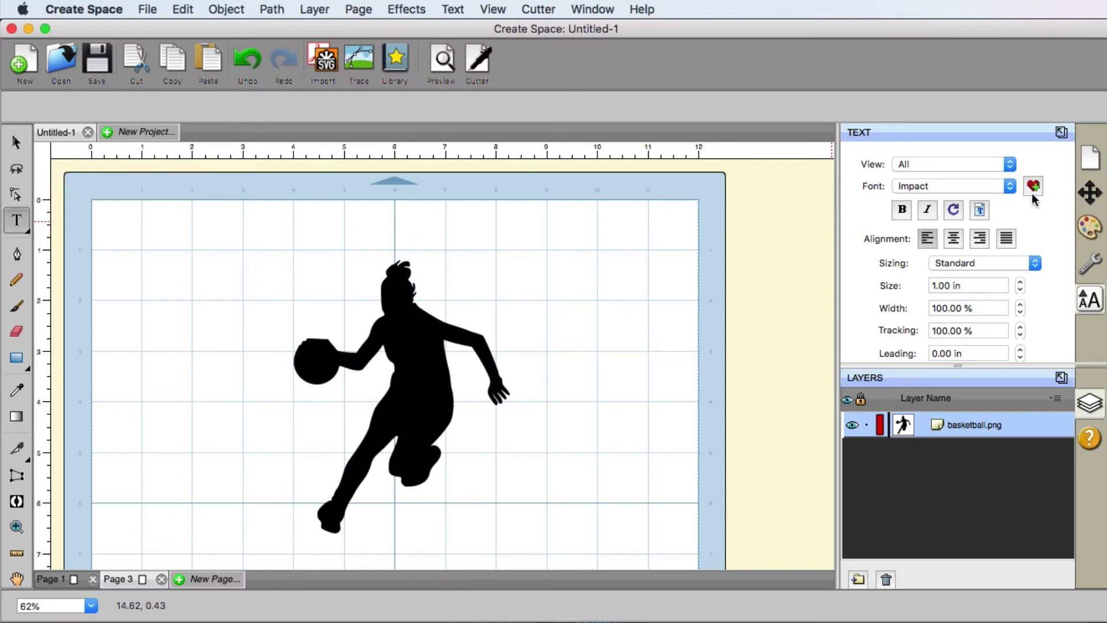
pyautogui.click(1006, 187)
pyautogui.click(1007, 187)
pyautogui.click(1010, 187)
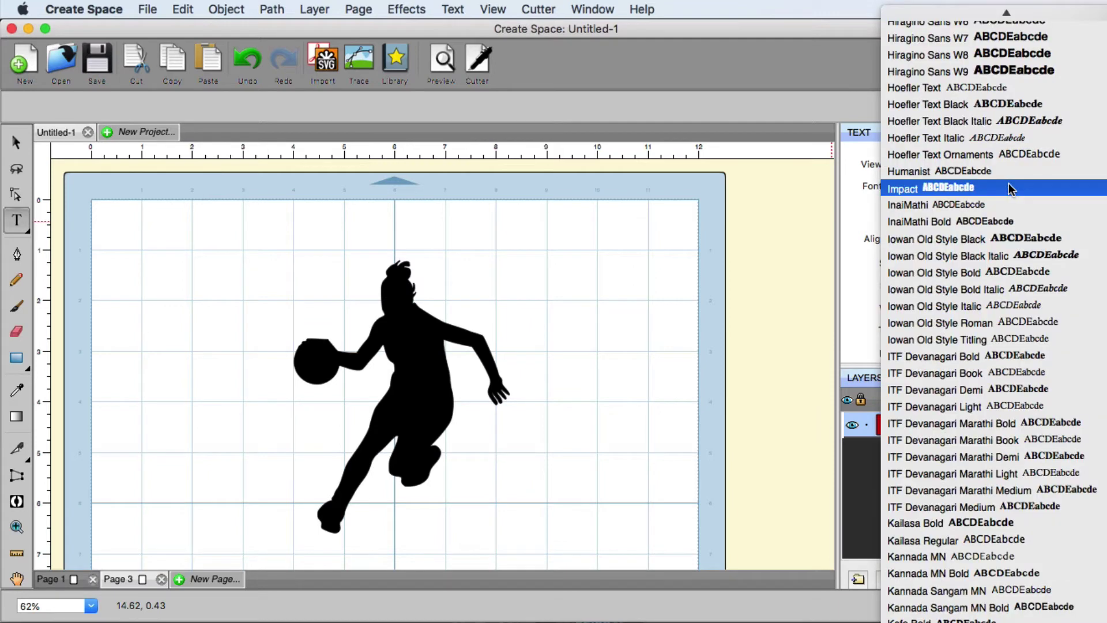
# - Keep Impact and set the text fill colour to red FF0303
pyautogui.click(994, 185)
pyautogui.click(1088, 231)
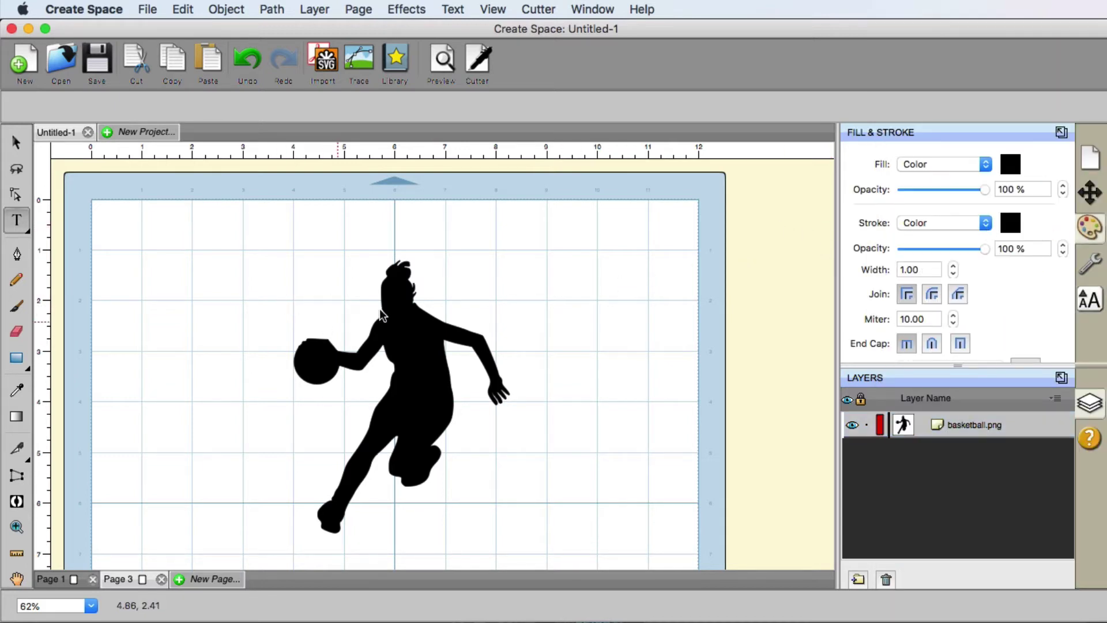
pyautogui.click(1011, 164)
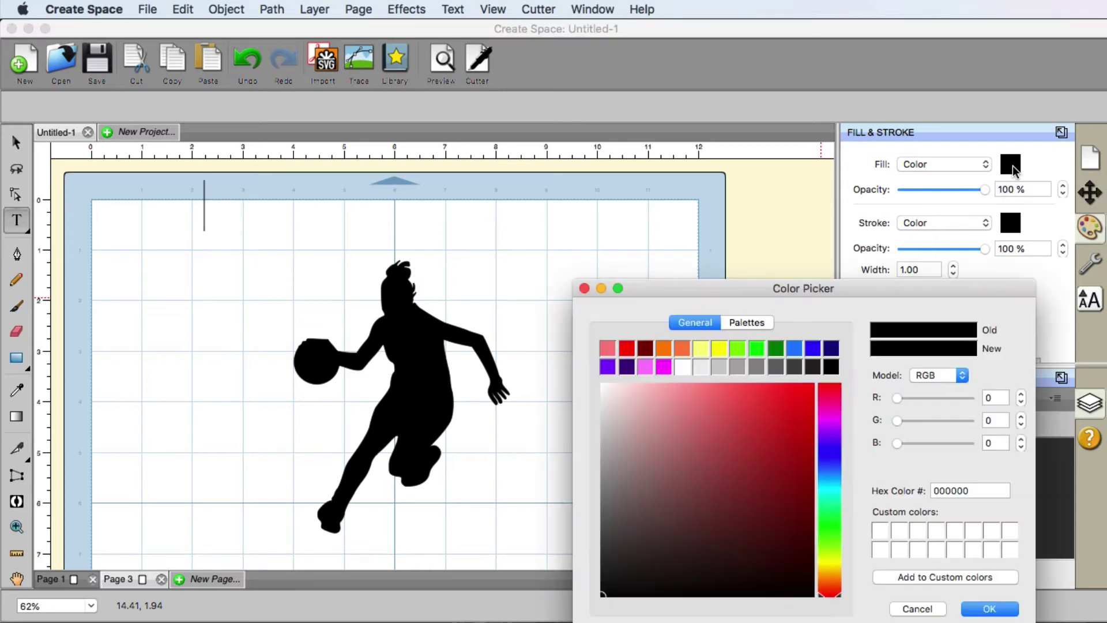
pyautogui.click(811, 385)
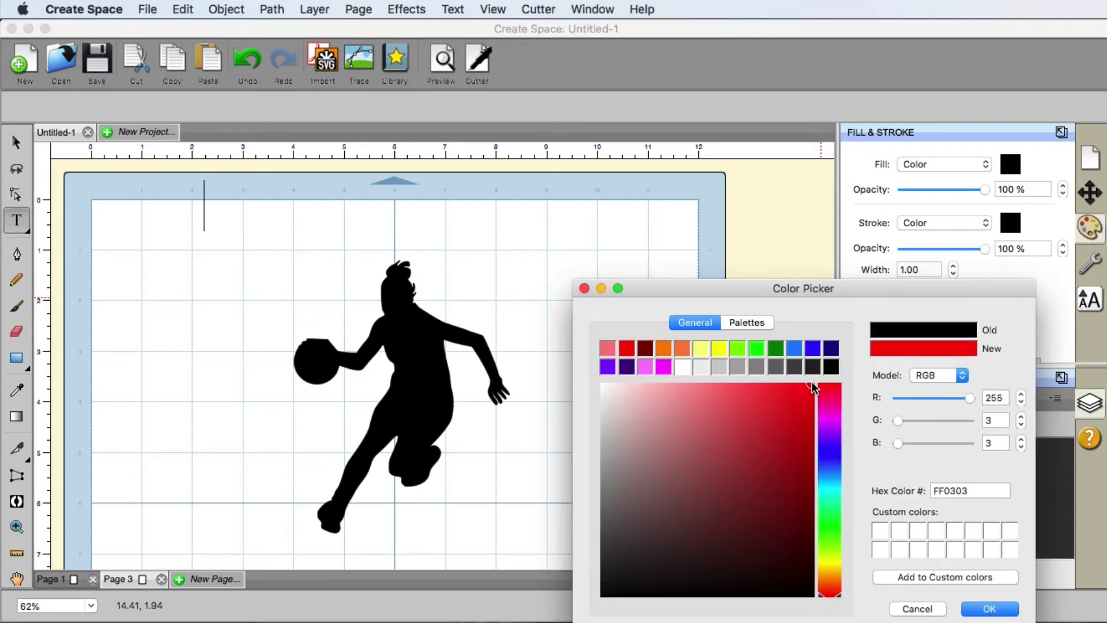
pyautogui.click(1001, 613)
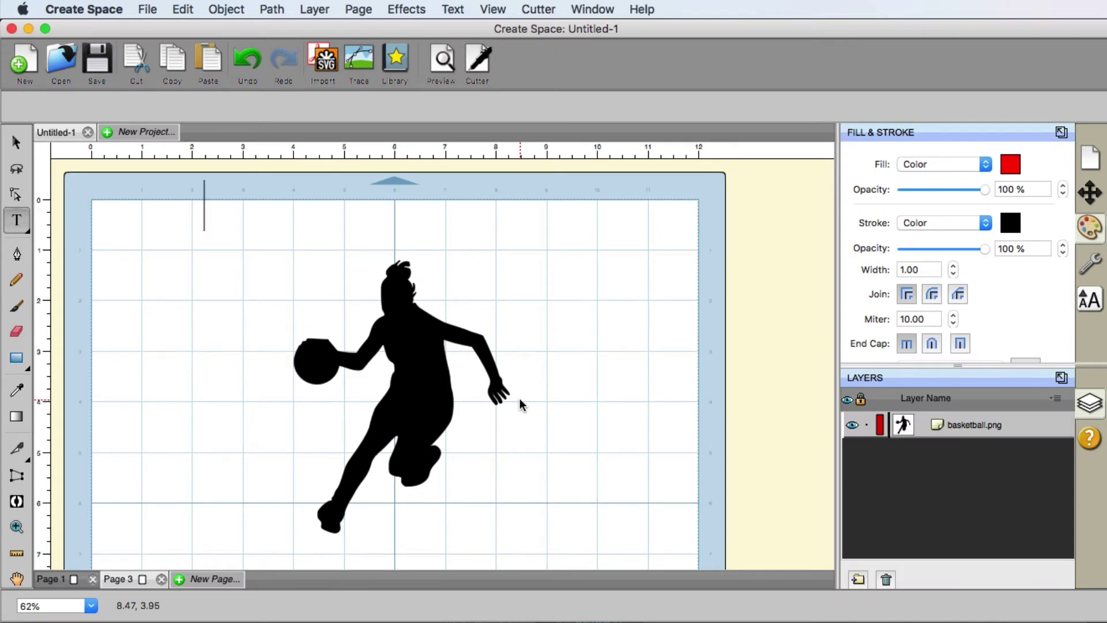
# - Type STILL, then PLAYING on a line below it, and exit text editing
pyautogui.write('STILL')
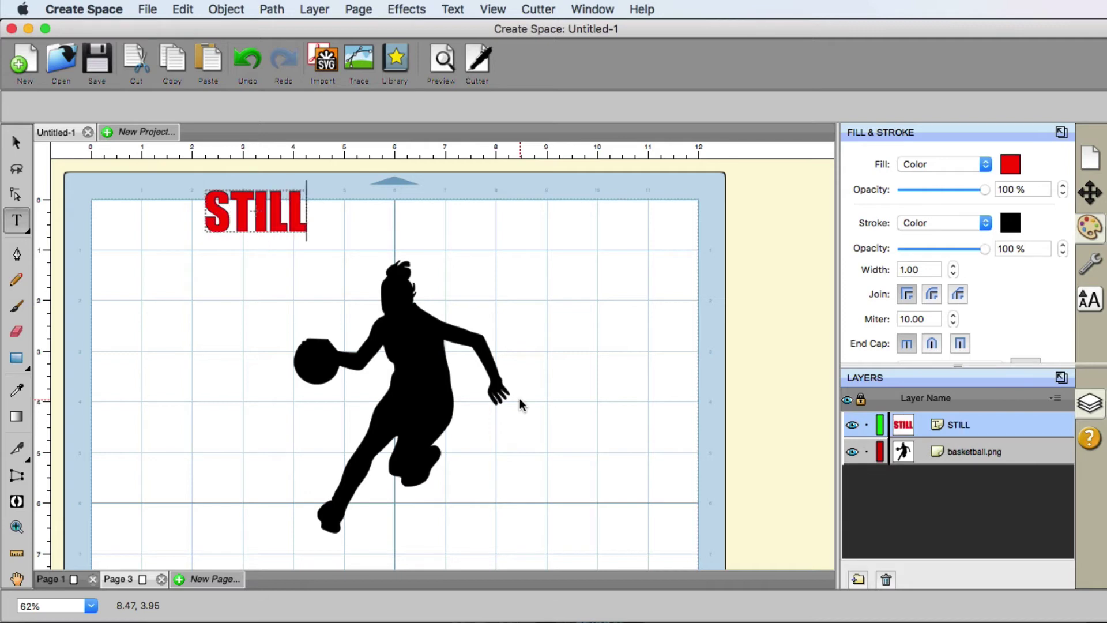
pyautogui.click(200, 271)
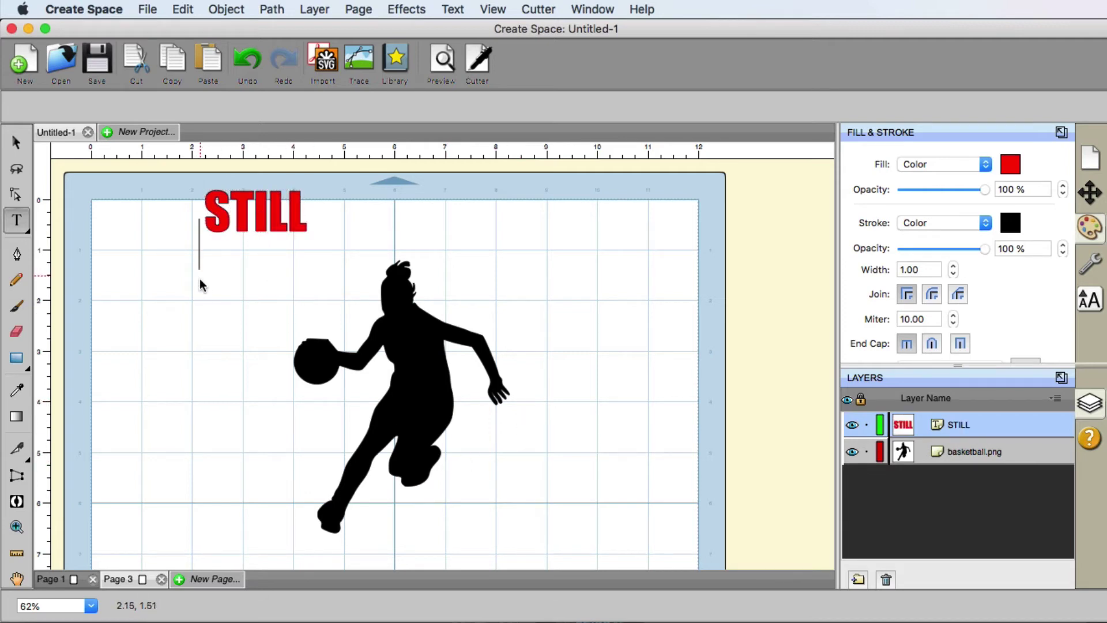
pyautogui.click(200, 295)
pyautogui.write('PLAYING')
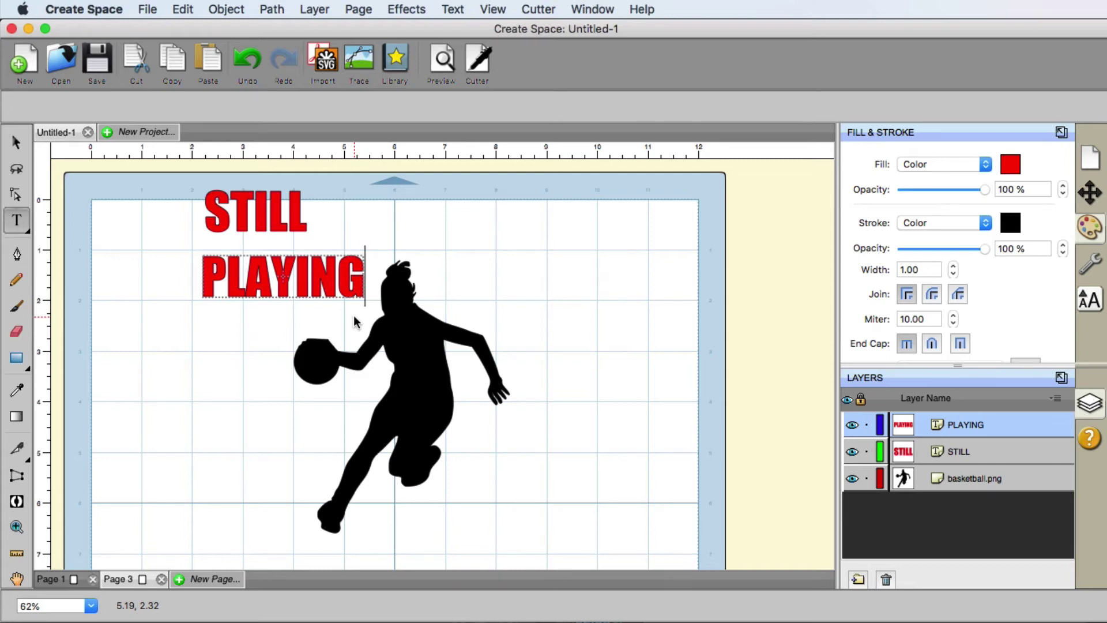
pyautogui.press('Escape')
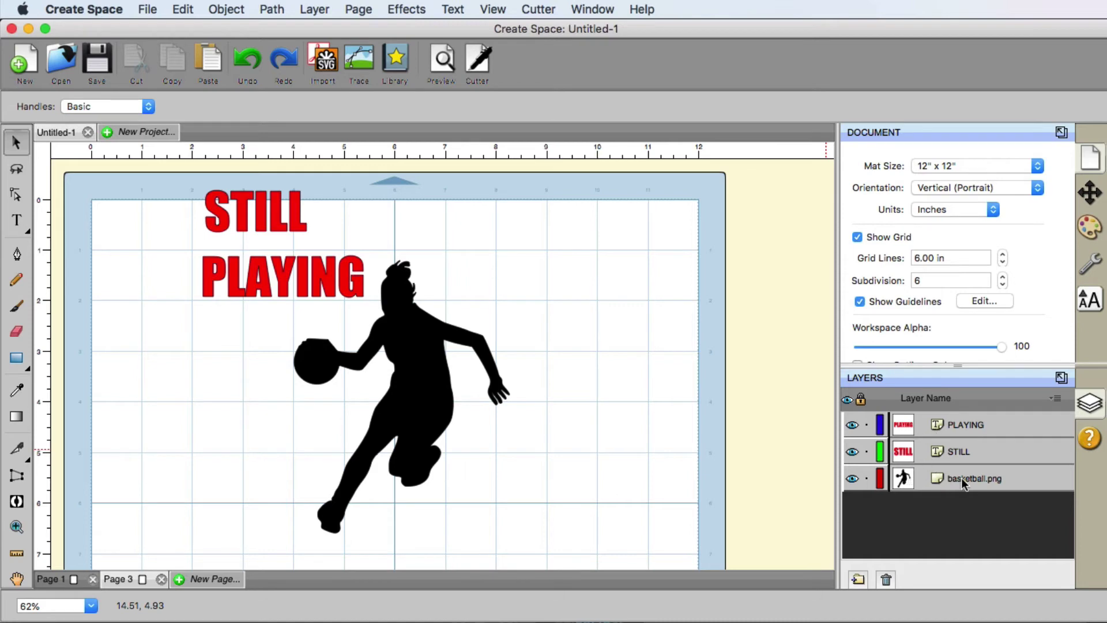
# - Move PLAYING over the silhouette's middle and enlarge STILL across its top
pyautogui.click(16, 142)
pyautogui.moveTo(366, 291); pyautogui.dragTo(484, 397)
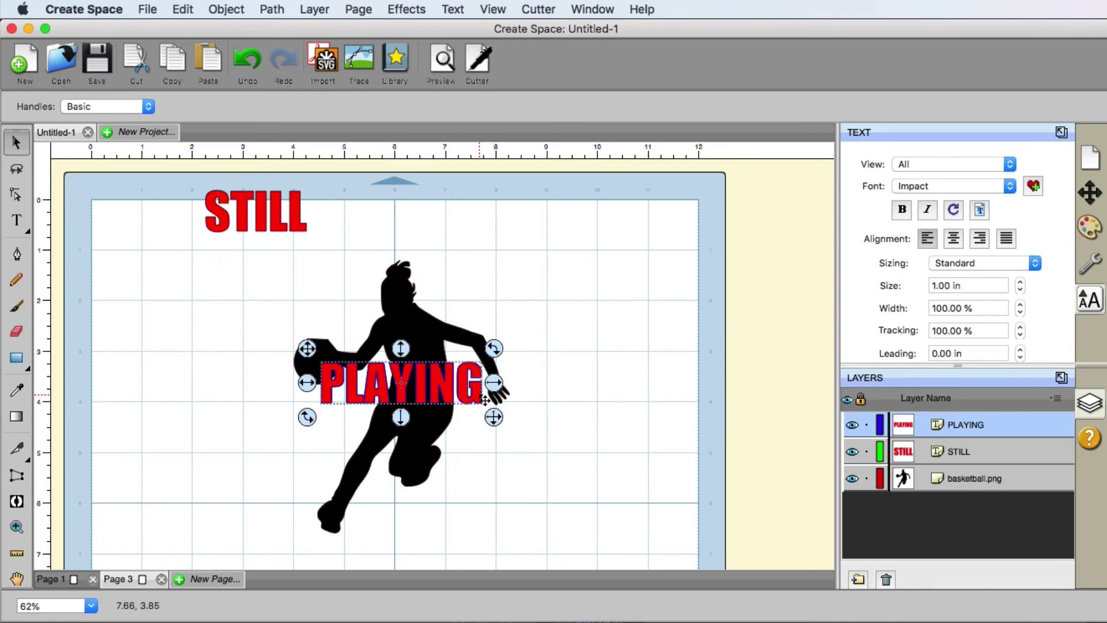
pyautogui.moveTo(484, 398); pyautogui.dragTo(444, 411)
pyautogui.moveTo(306, 231); pyautogui.dragTo(545, 389)
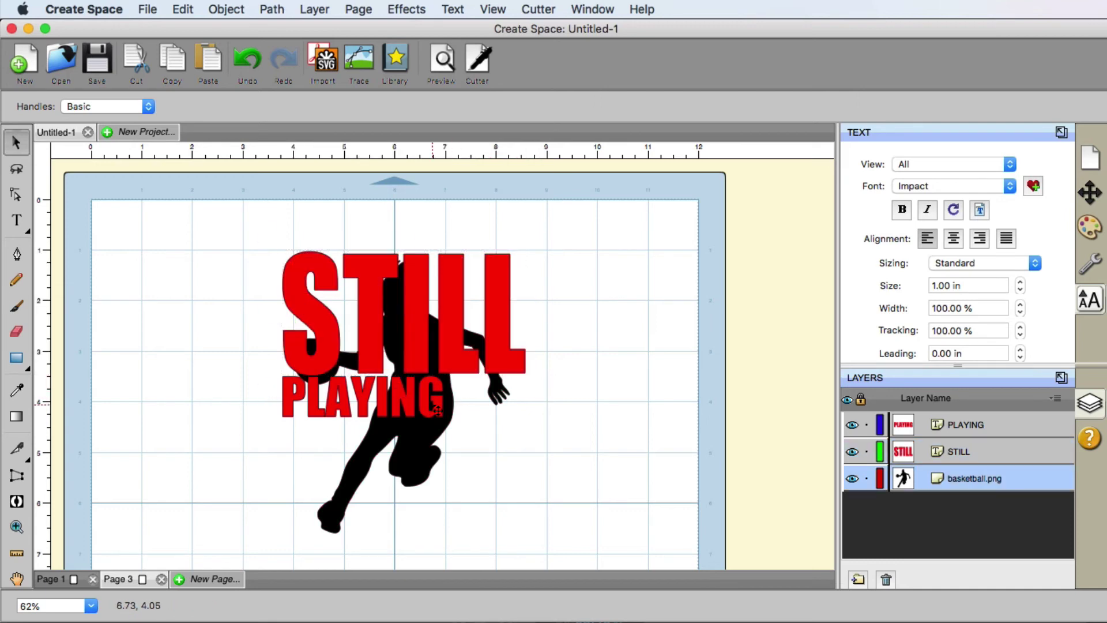
# - Select PLAYING and scale it to about 5.05 × 2.38 in
pyautogui.click(449, 437)
pyautogui.click(222, 383)
pyautogui.click(294, 392)
pyautogui.moveTo(456, 430); pyautogui.dragTo(560, 499)
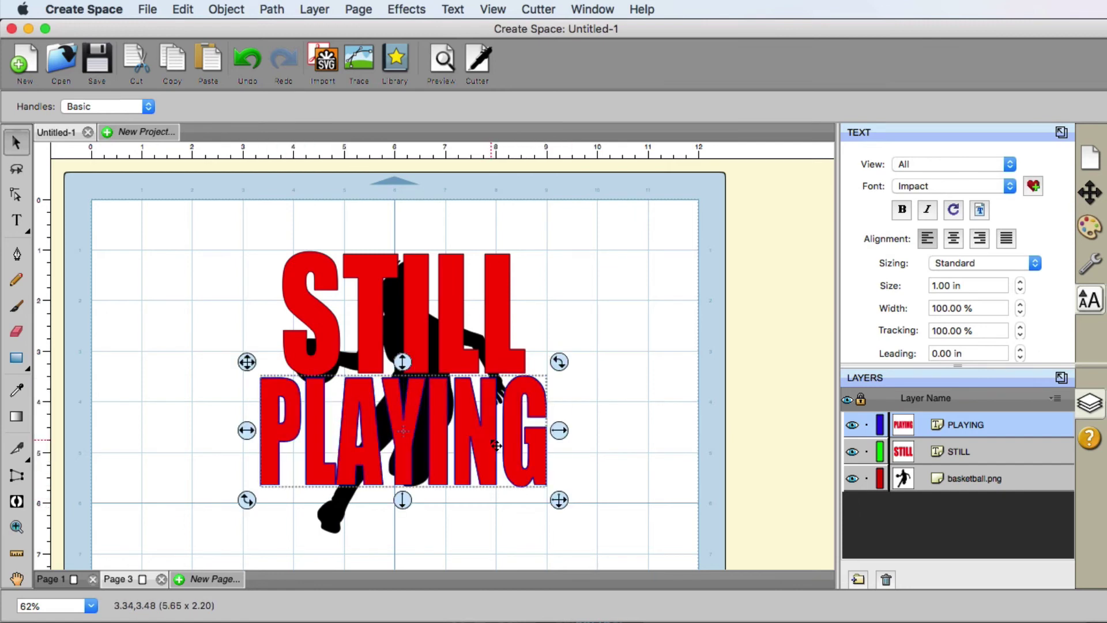
# - Drag the basketball.png layer above the STILL and PLAYING layers
pyautogui.click(689, 396)
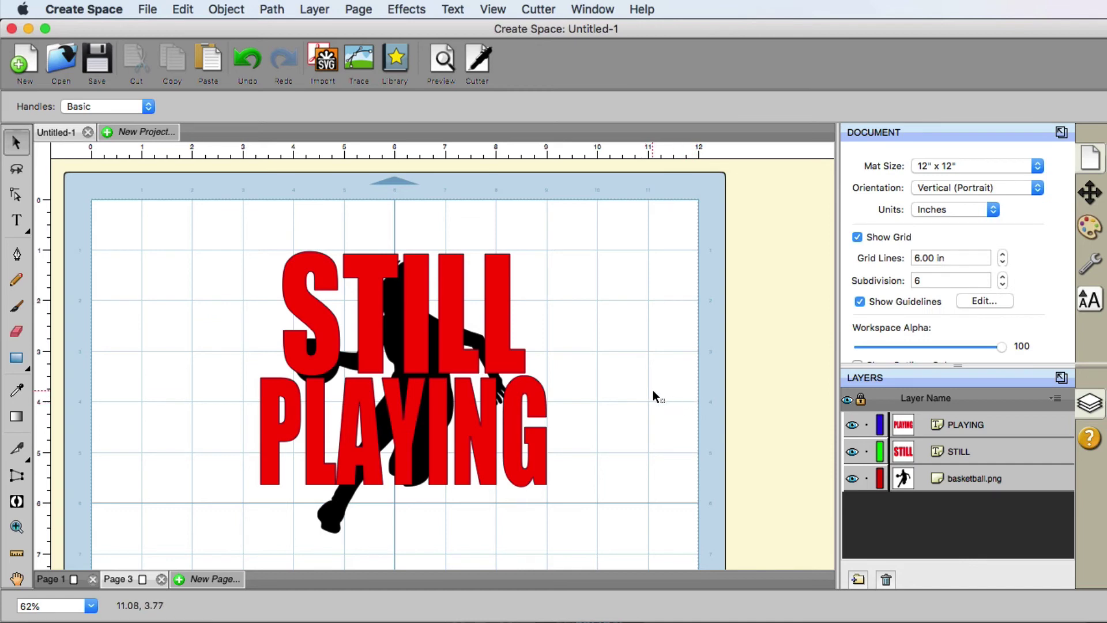
pyautogui.click(959, 451)
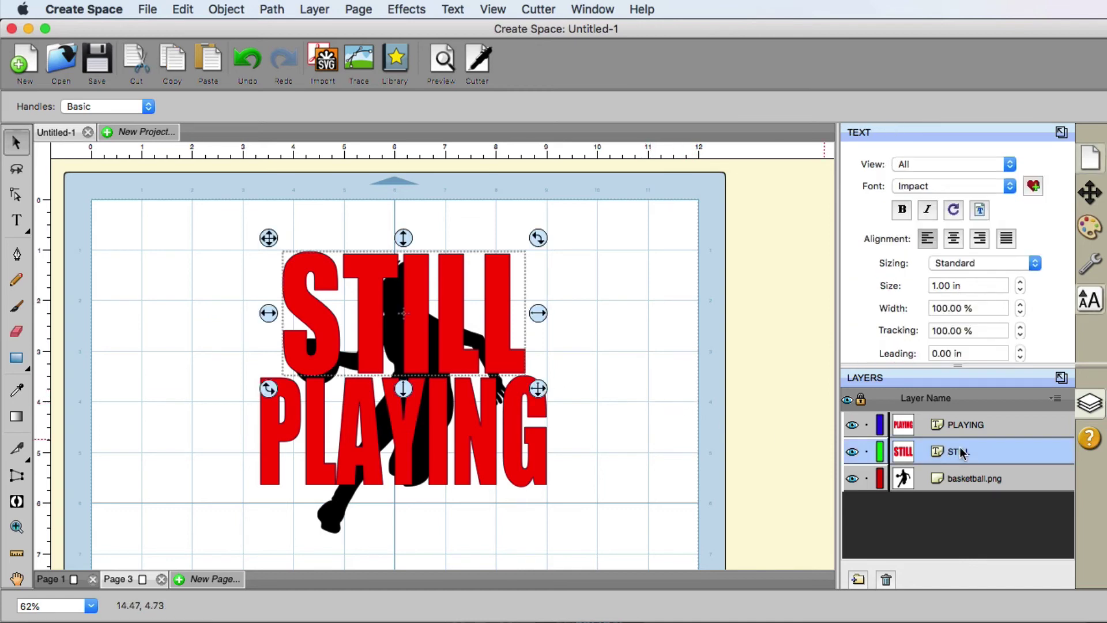
pyautogui.keyDown('shift'); pyautogui.click(959, 423); pyautogui.keyUp('shift')
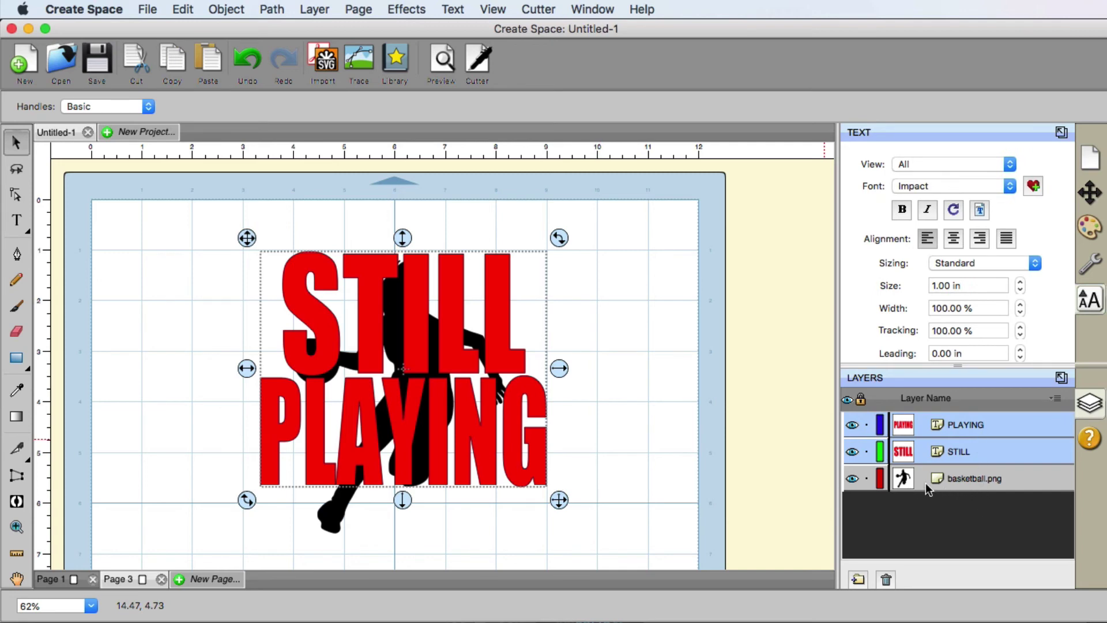
pyautogui.click(957, 480)
pyautogui.doubleClick(957, 478)
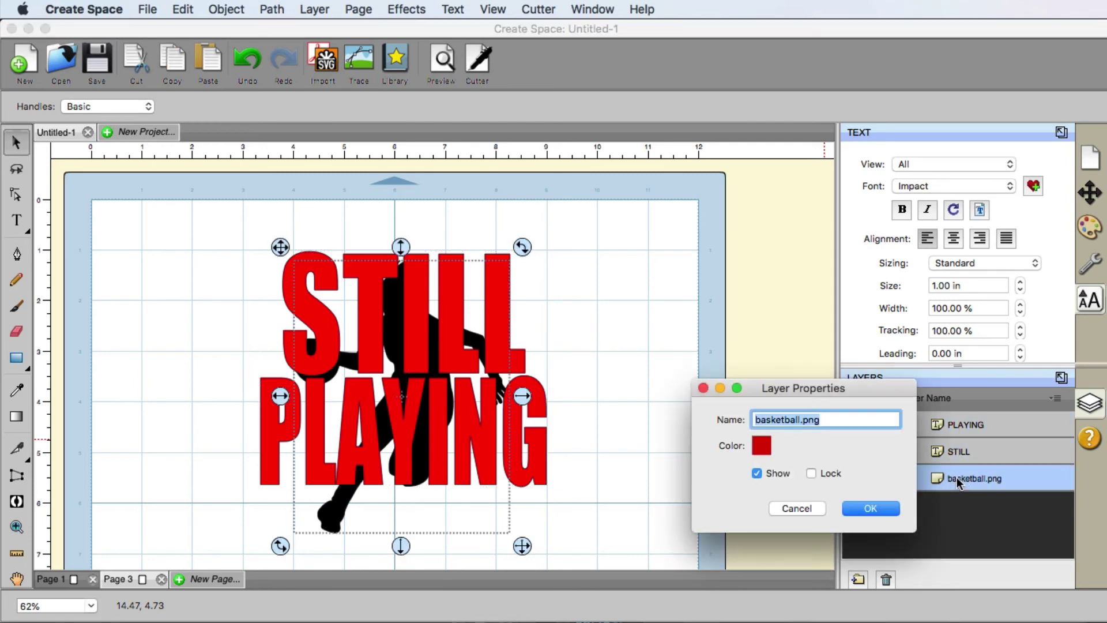
pyautogui.click(802, 508)
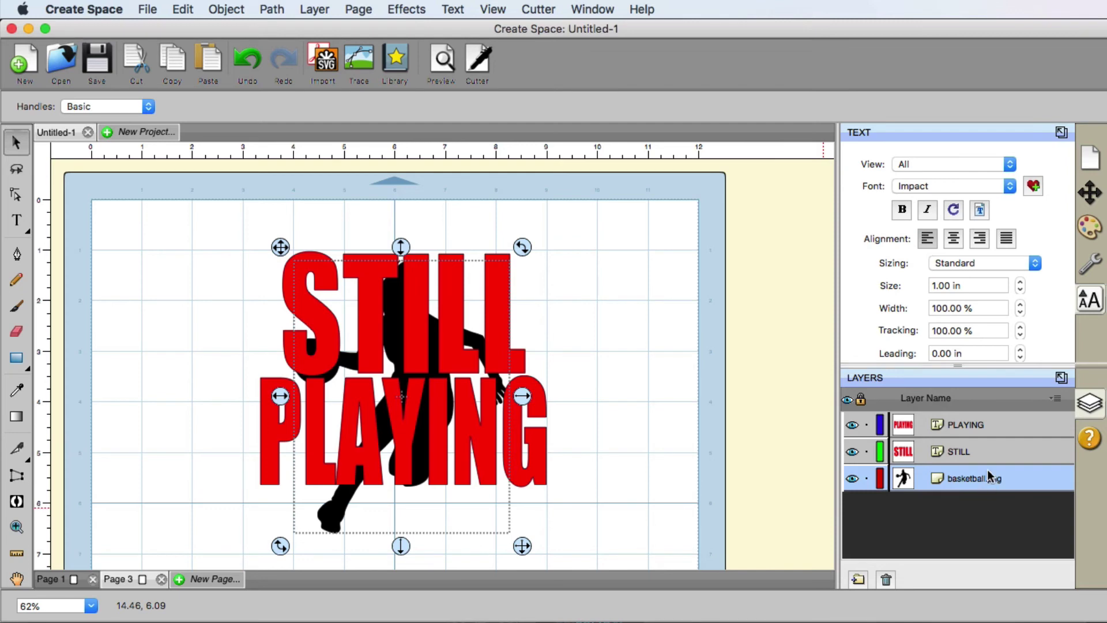
pyautogui.moveTo(984, 414)
pyautogui.mouseDown()
pyautogui.moveTo(981, 444)
pyautogui.moveTo(978, 414)
pyautogui.moveTo(968, 448)
pyautogui.moveTo(965, 419)
pyautogui.mouseUp()
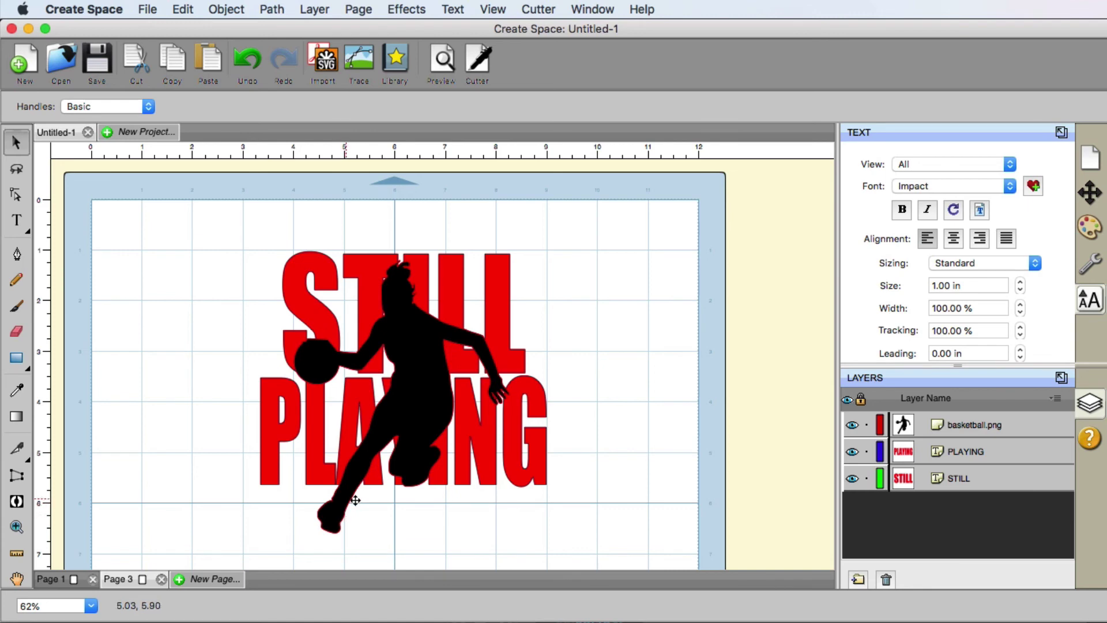
# - Stretch the red PLAYING word downward until its letters reach the silhouette's feet
pyautogui.click(487, 474)
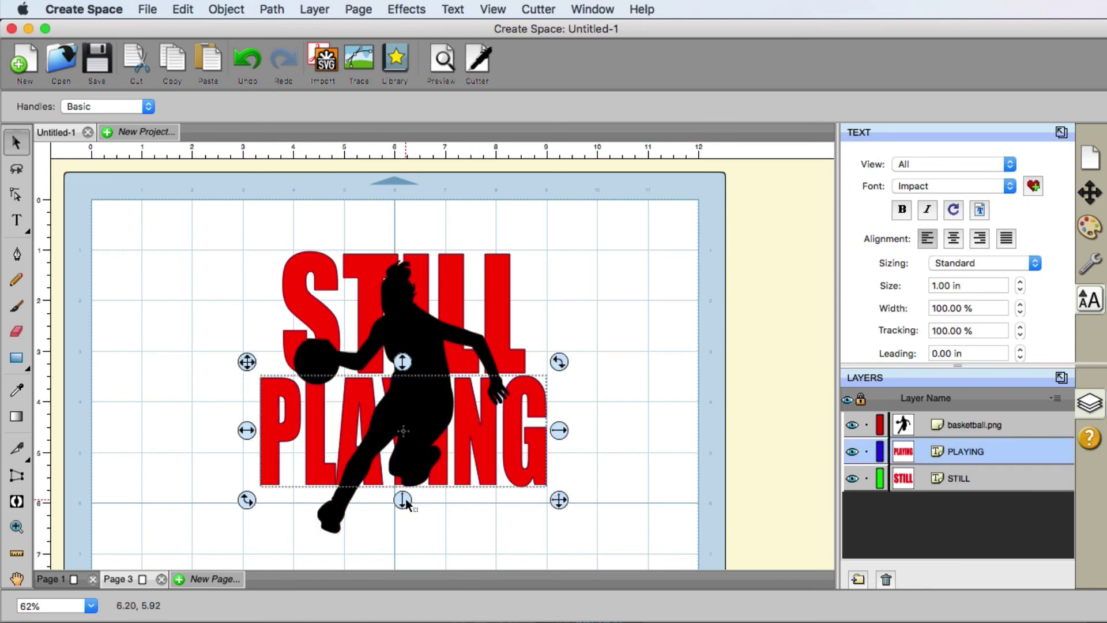
pyautogui.moveTo(406, 499); pyautogui.dragTo(404, 546)
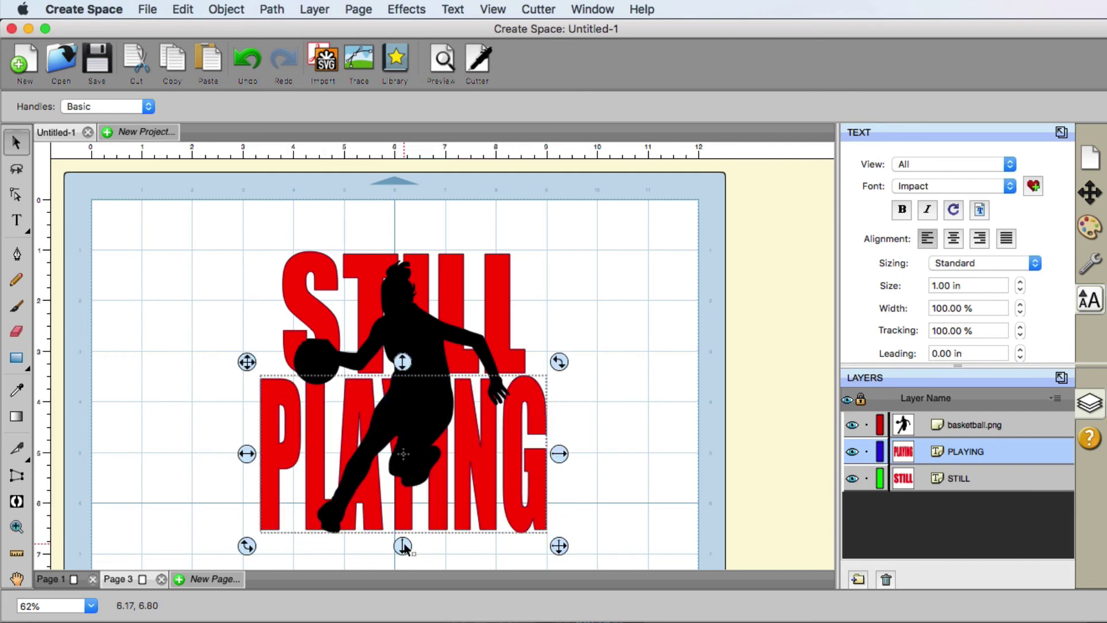
pyautogui.click(213, 288)
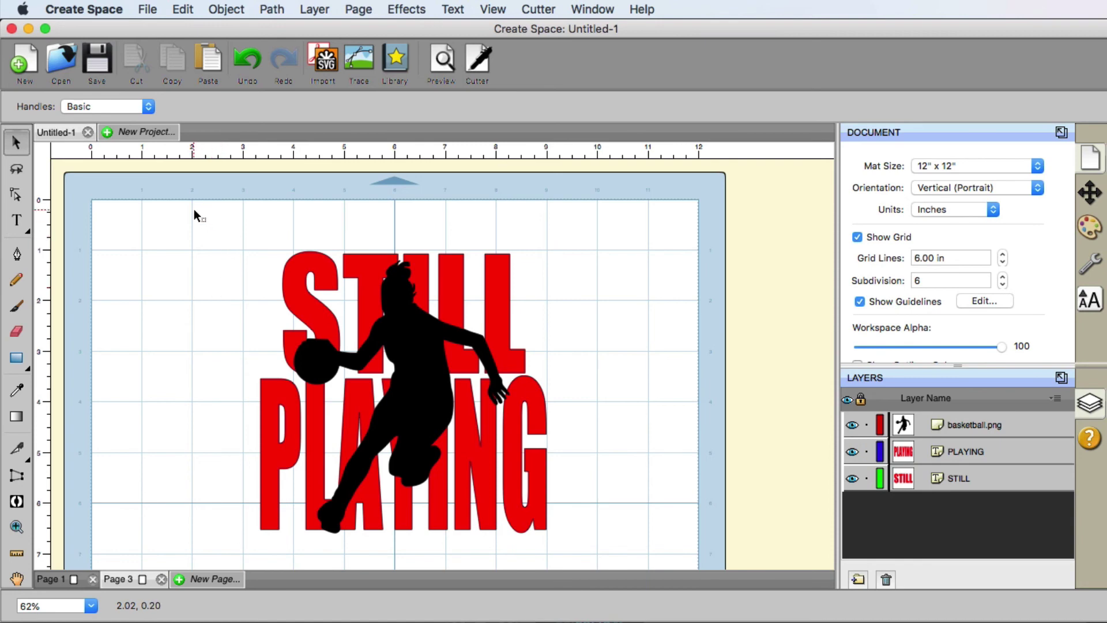
# - Apply Knockout with a 0.05 in gap to the words and silhouette, forming one Knockout group
pyautogui.moveTo(184, 209); pyautogui.dragTo(628, 520)
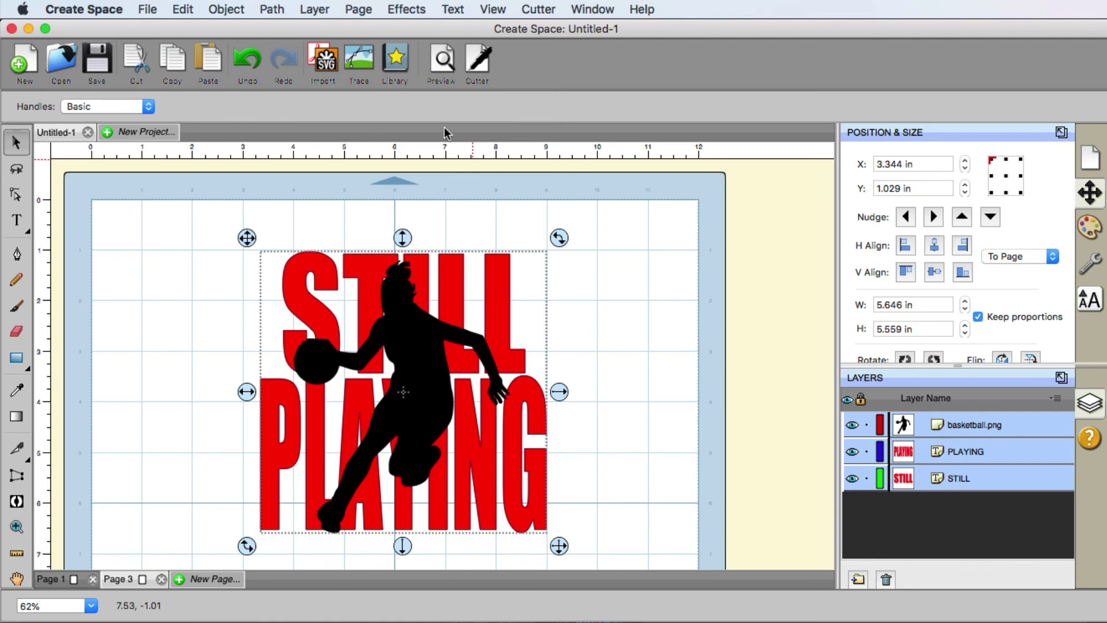
pyautogui.click(409, 10)
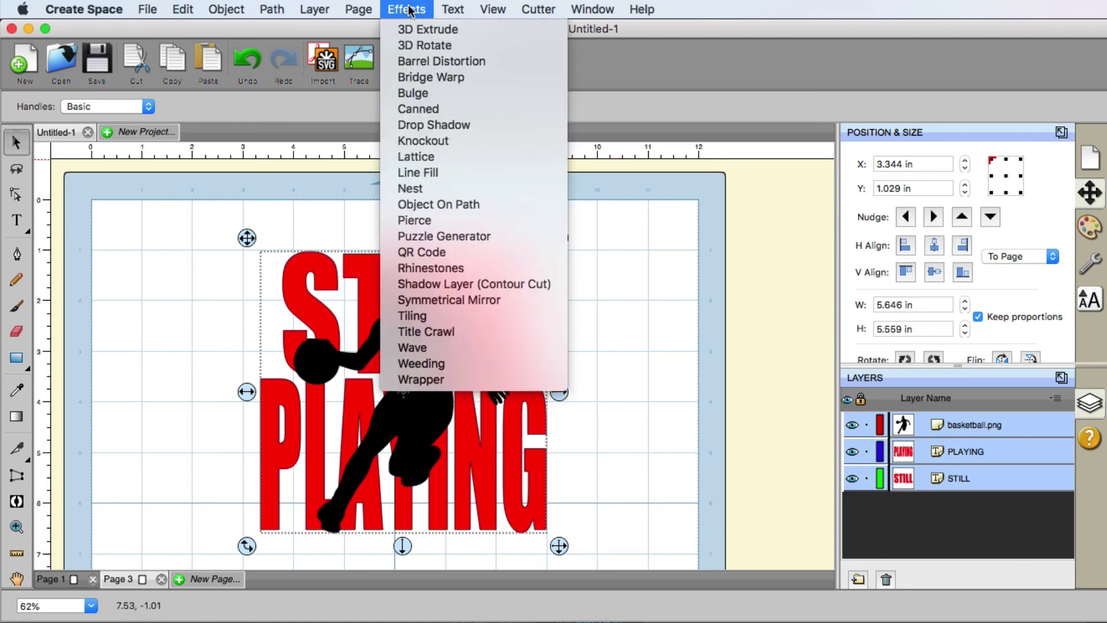
pyautogui.click(428, 142)
pyautogui.moveTo(697, 307); pyautogui.dragTo(688, 269)
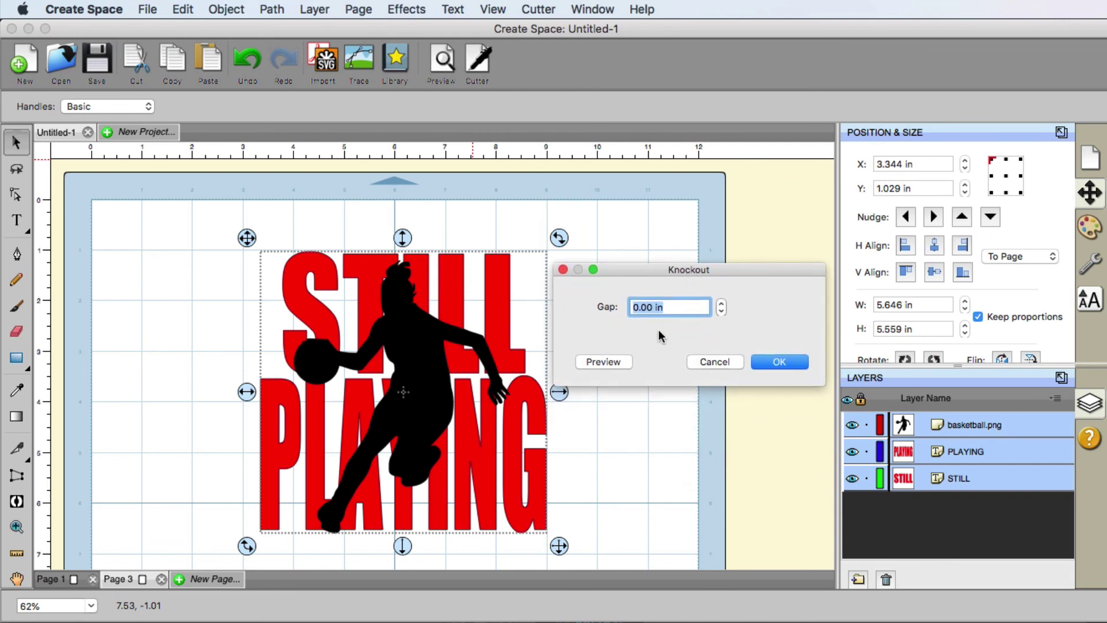
pyautogui.click(605, 362)
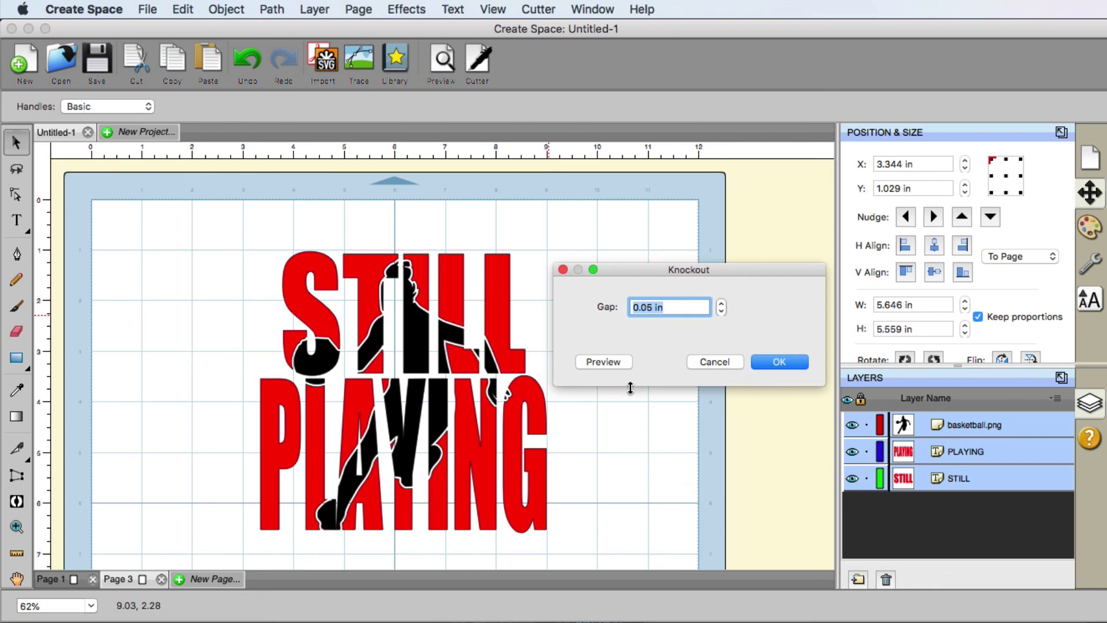
pyautogui.click(799, 362)
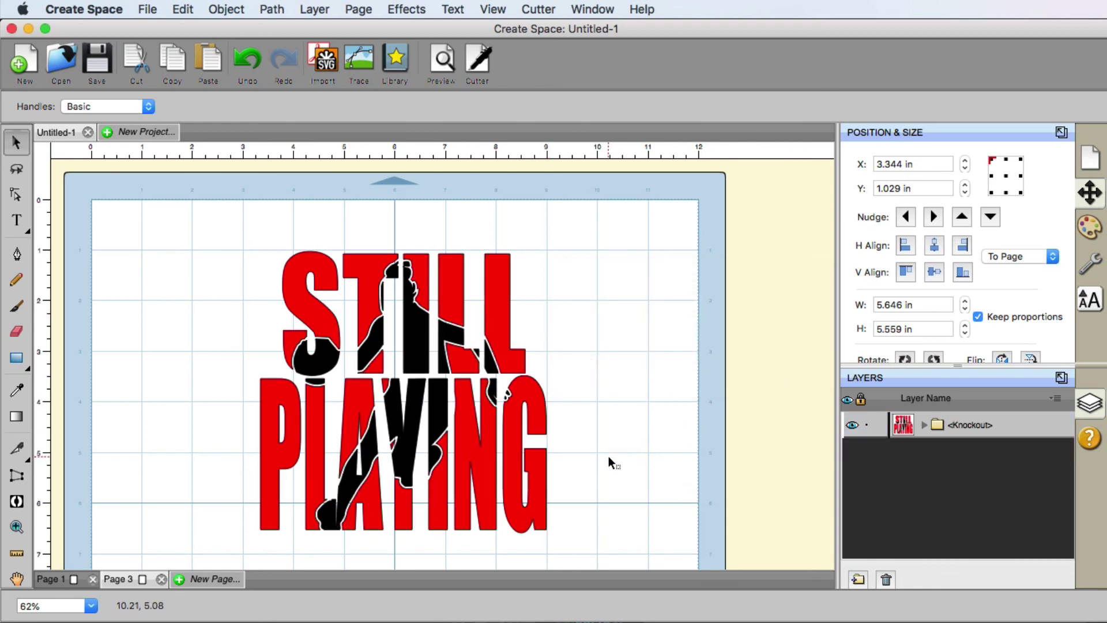